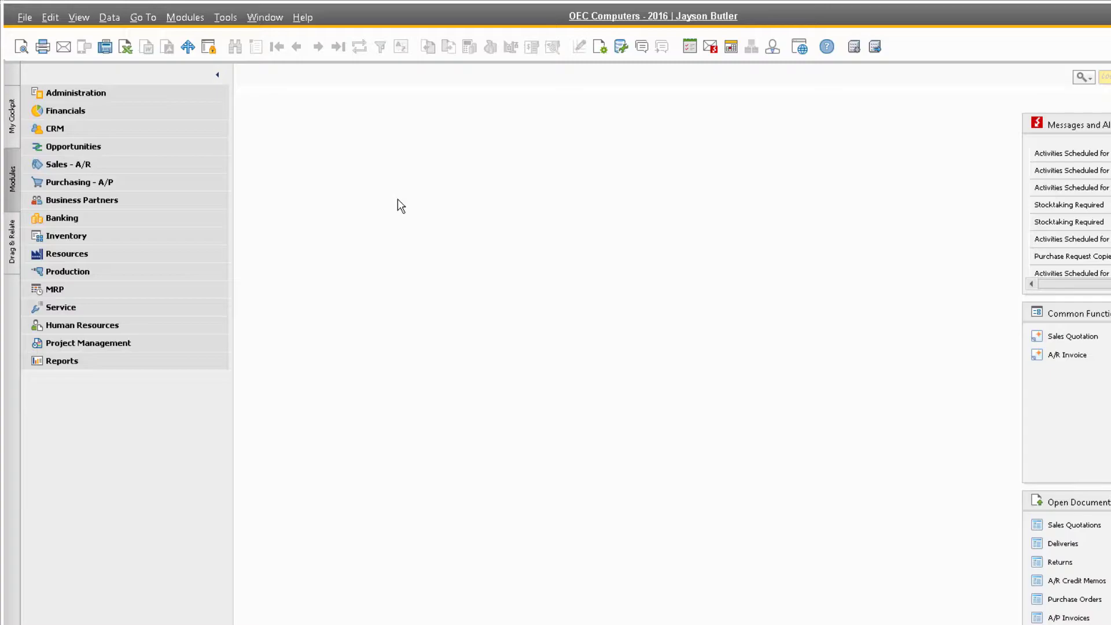
# - Start a new reconciliation from Business Partners > Internal Reconciliations > Reconciliation
pyautogui.click(177, 201)
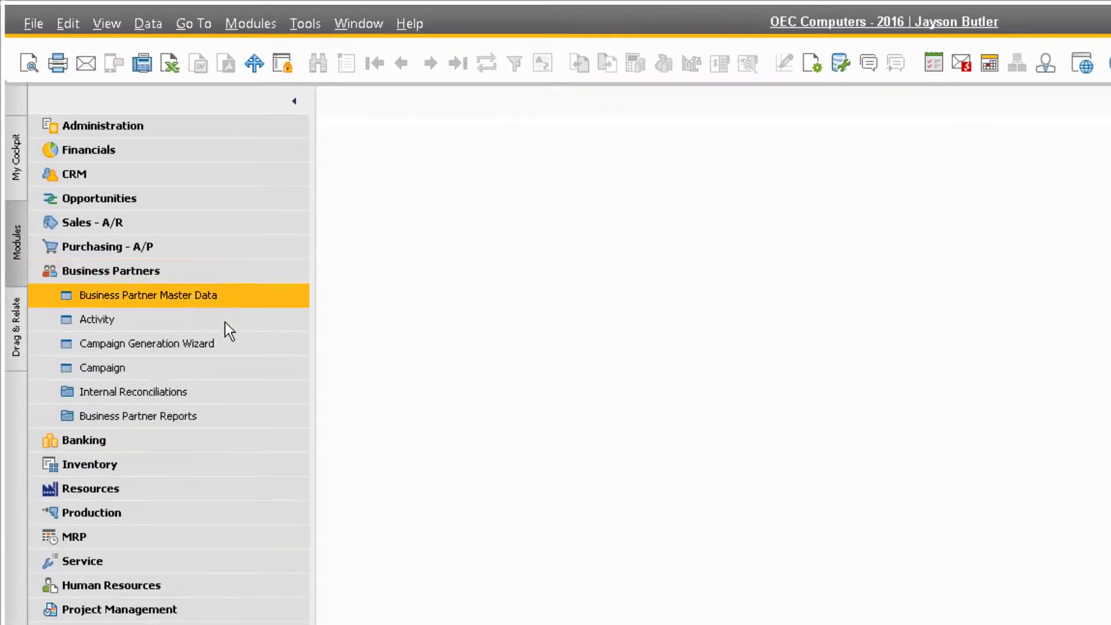
pyautogui.click(210, 392)
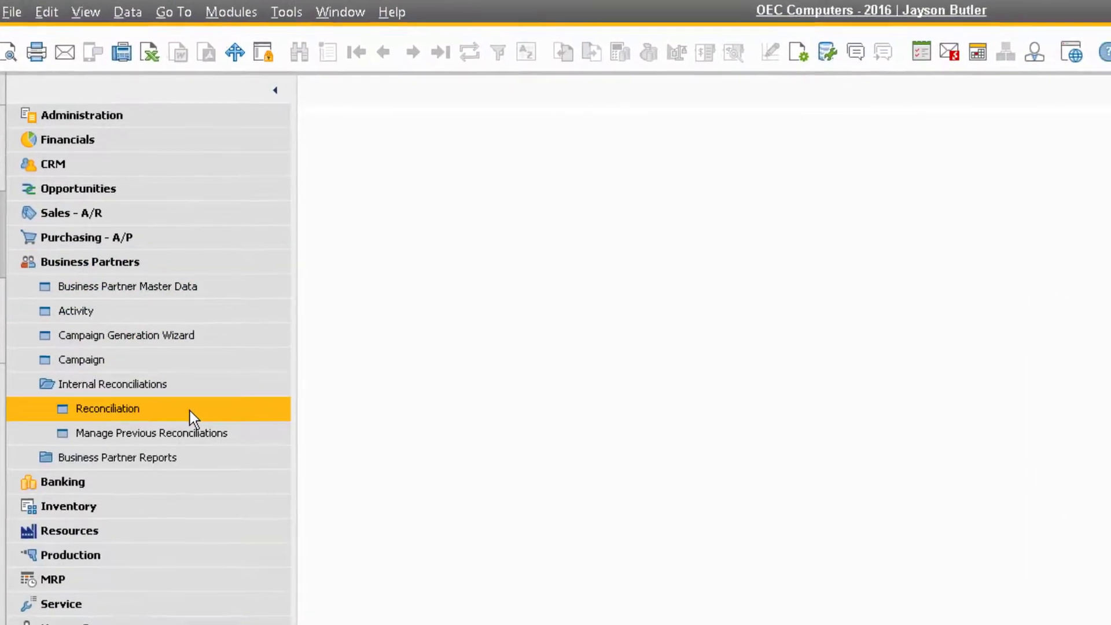
pyautogui.click(191, 412)
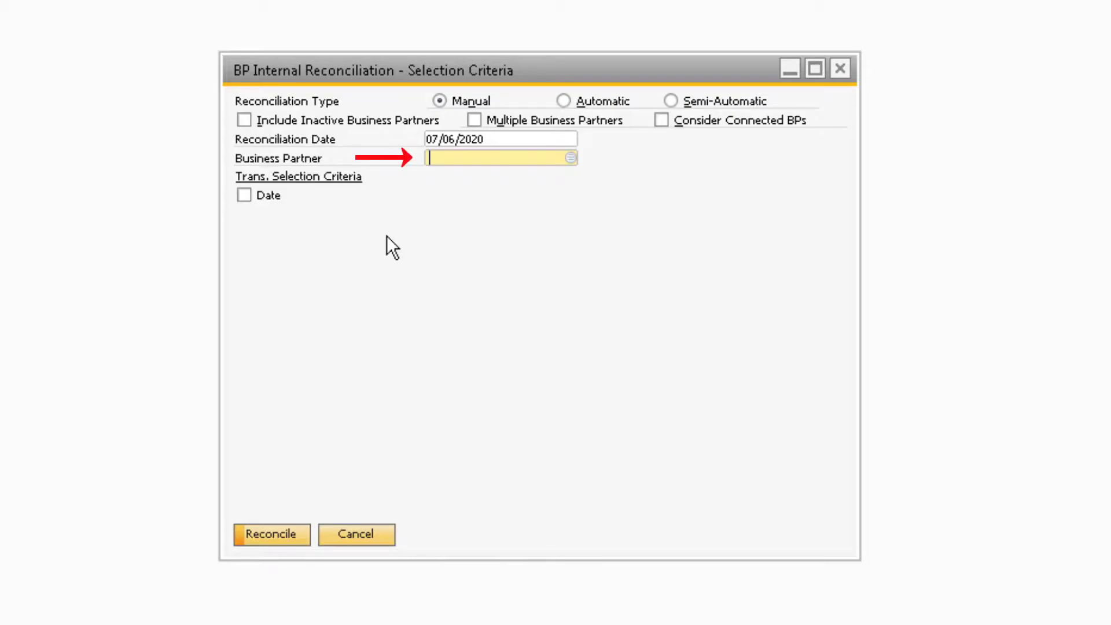
# - Choose business partner C20000 (Maxi-Teq) and filter by Document Date from 06/01/2020 to 06/30/2020
pyautogui.click(572, 158)
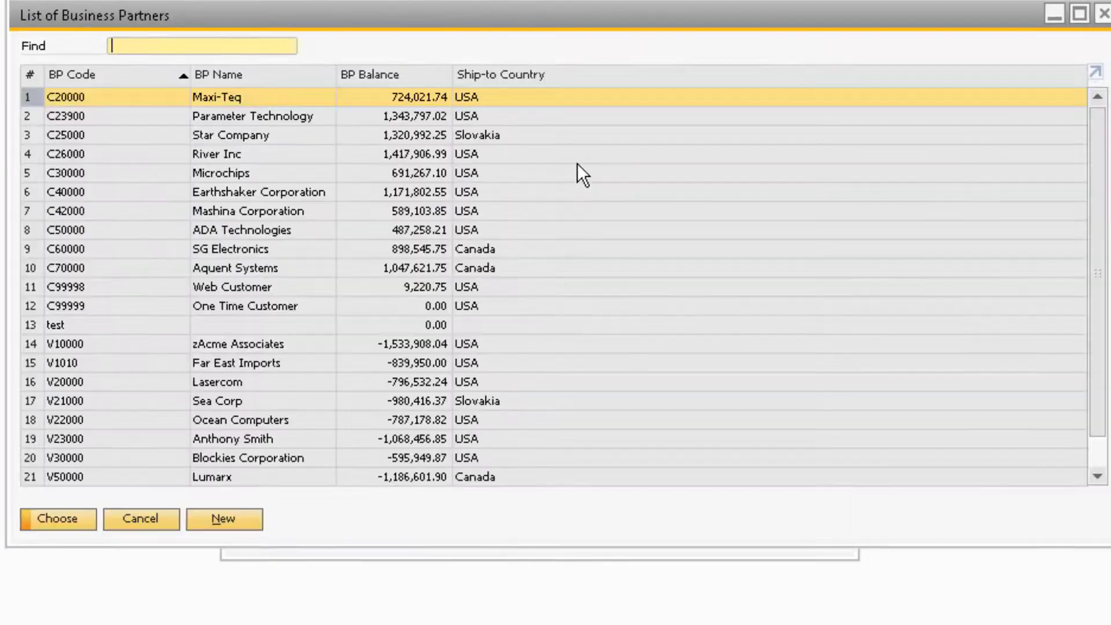
pyautogui.doubleClick(519, 126)
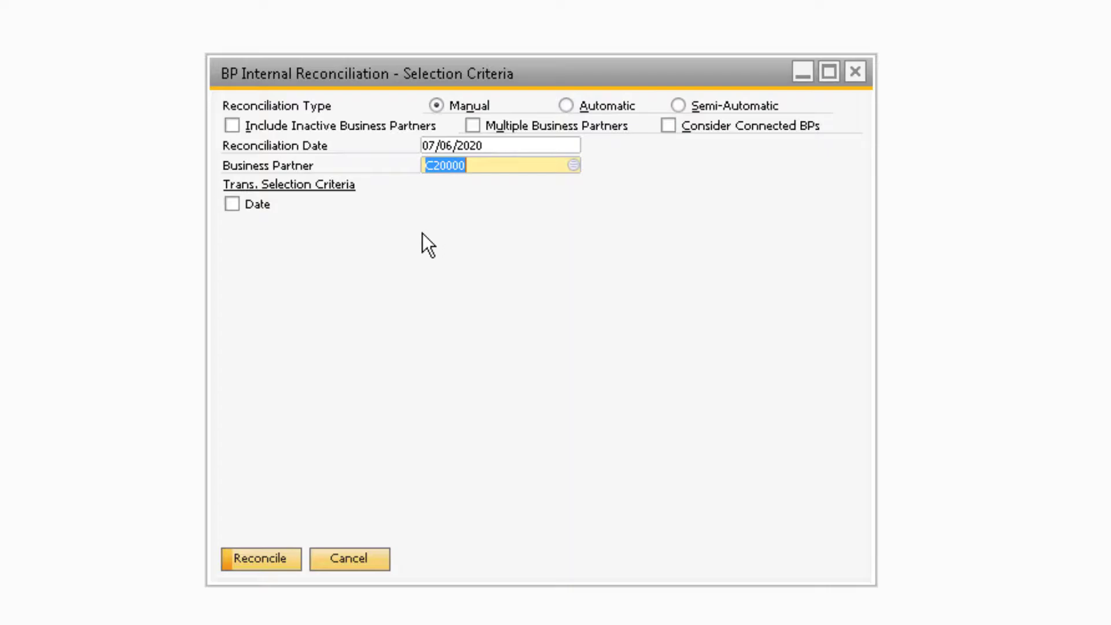
pyautogui.click(236, 206)
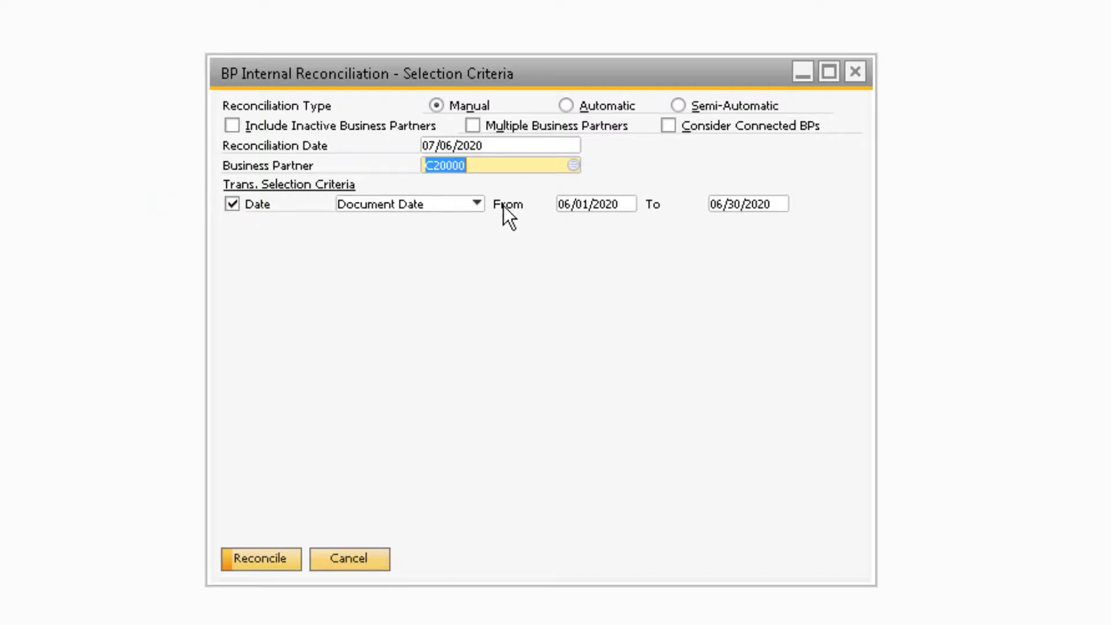
pyautogui.click(476, 204)
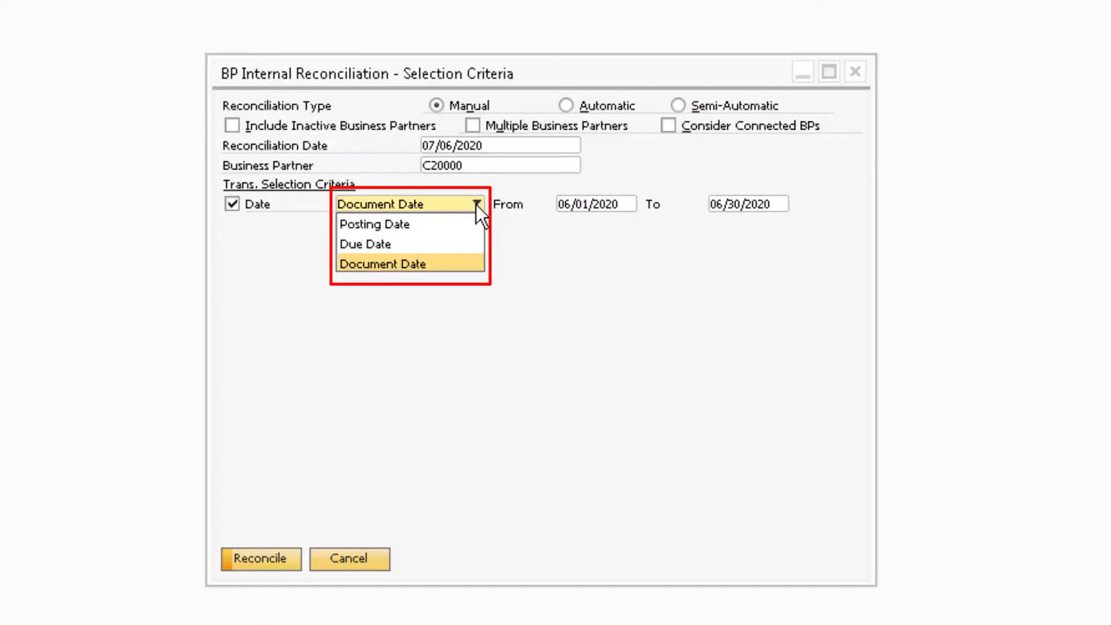
pyautogui.click(476, 204)
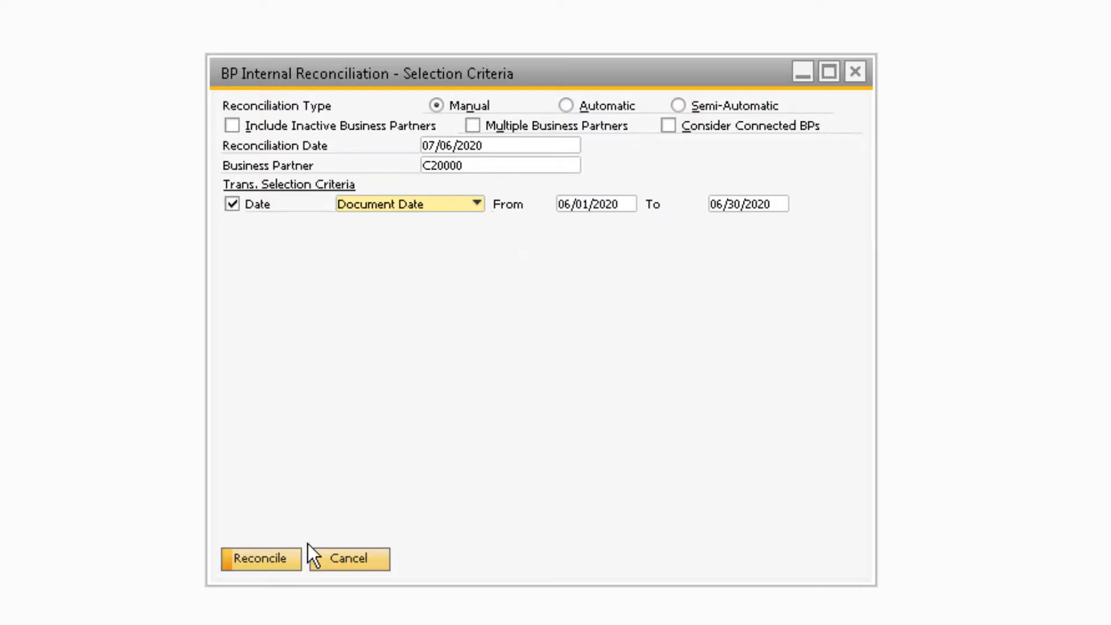
# - Load C20000's open transactions and review the journal entry and incoming payment behind 5824
pyautogui.click(296, 555)
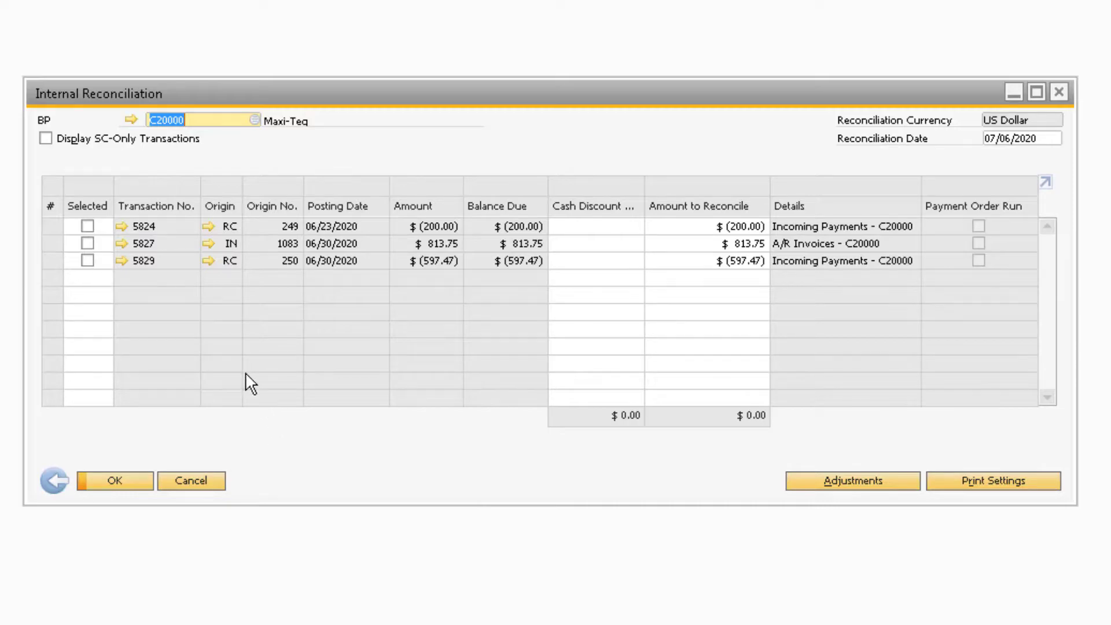
pyautogui.click(122, 226)
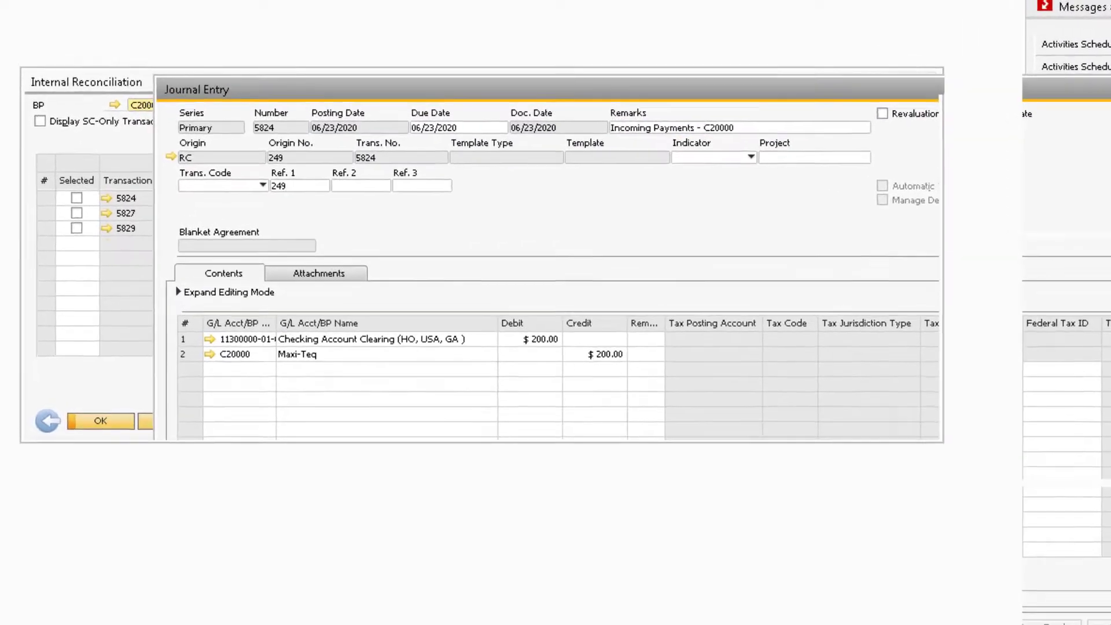
pyautogui.click(176, 540)
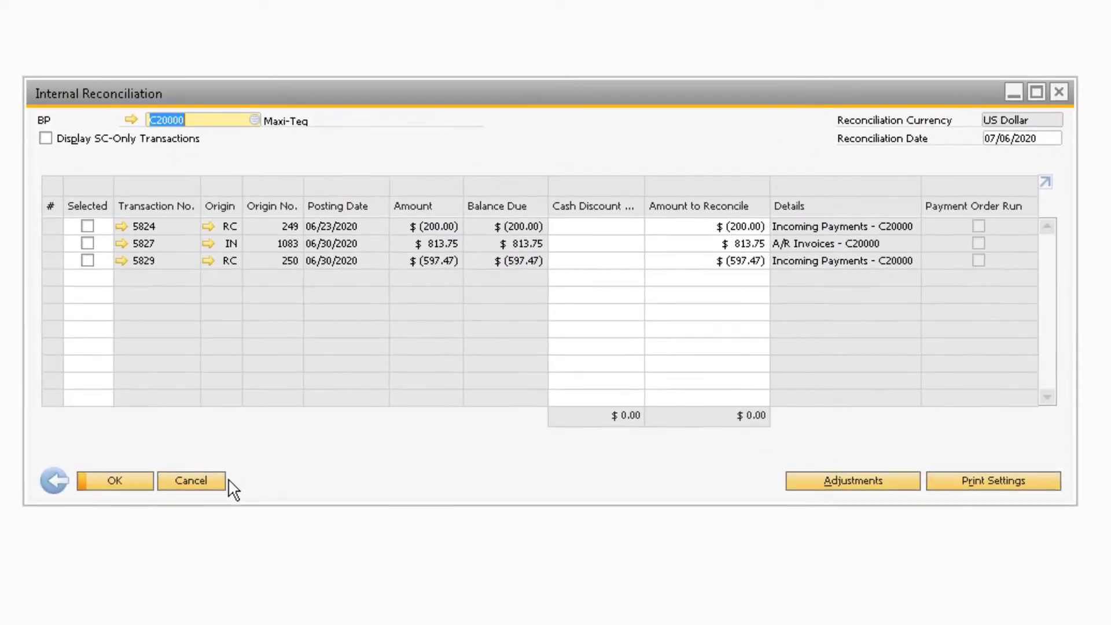
pyautogui.click(207, 226)
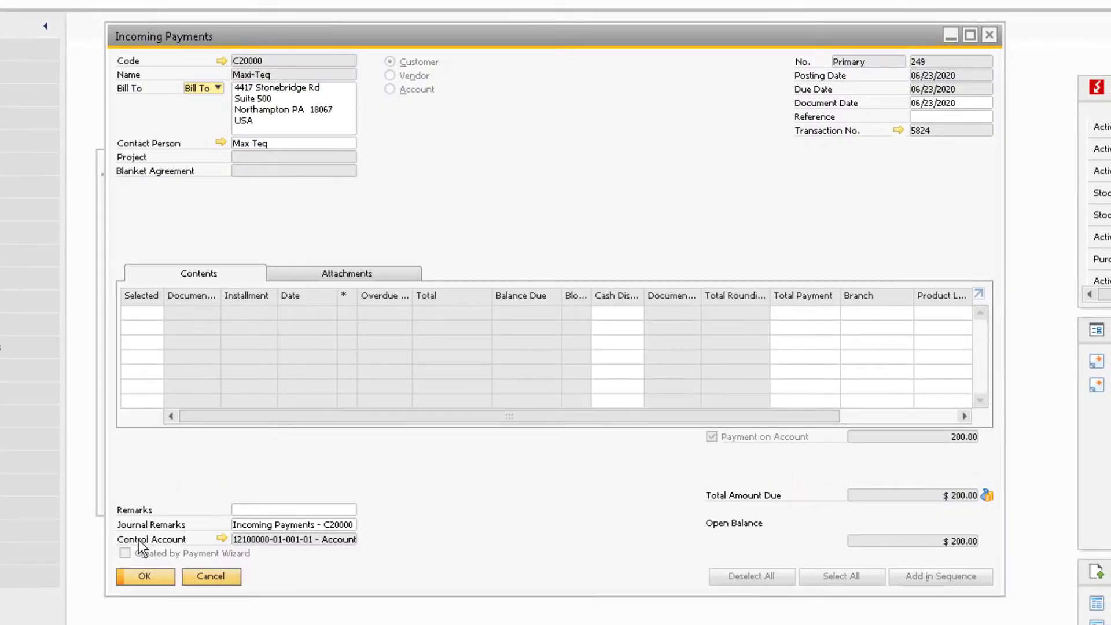
pyautogui.click(135, 575)
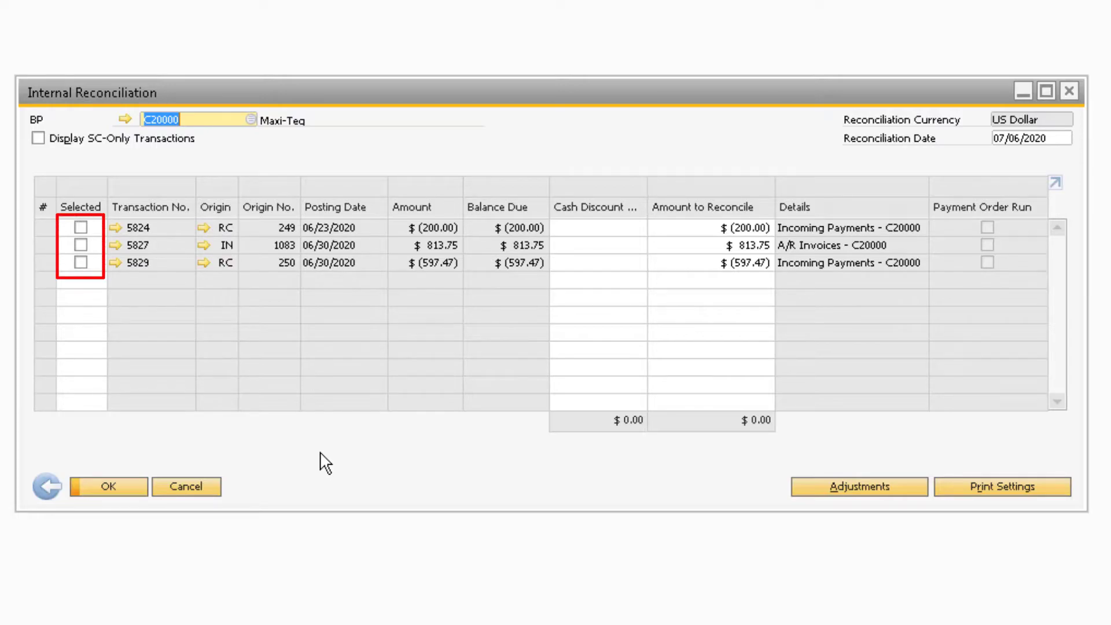
# - Select payments 5824 and 5829 and invoice 5827 for reconciliation
pyautogui.click(82, 263)
pyautogui.click(82, 226)
pyautogui.click(80, 246)
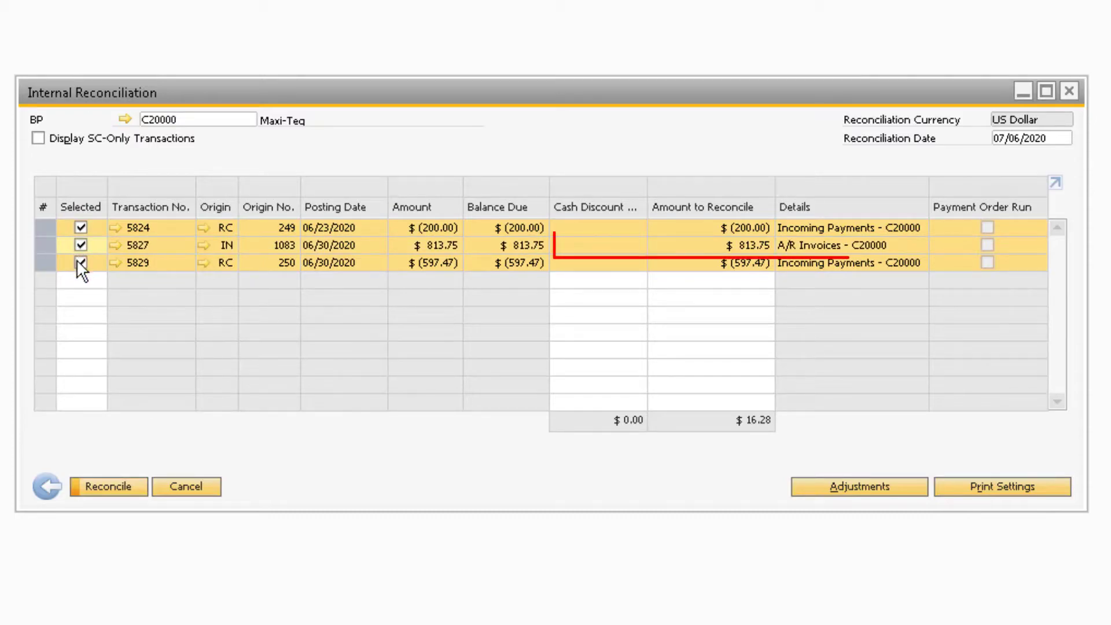
pyautogui.click(81, 263)
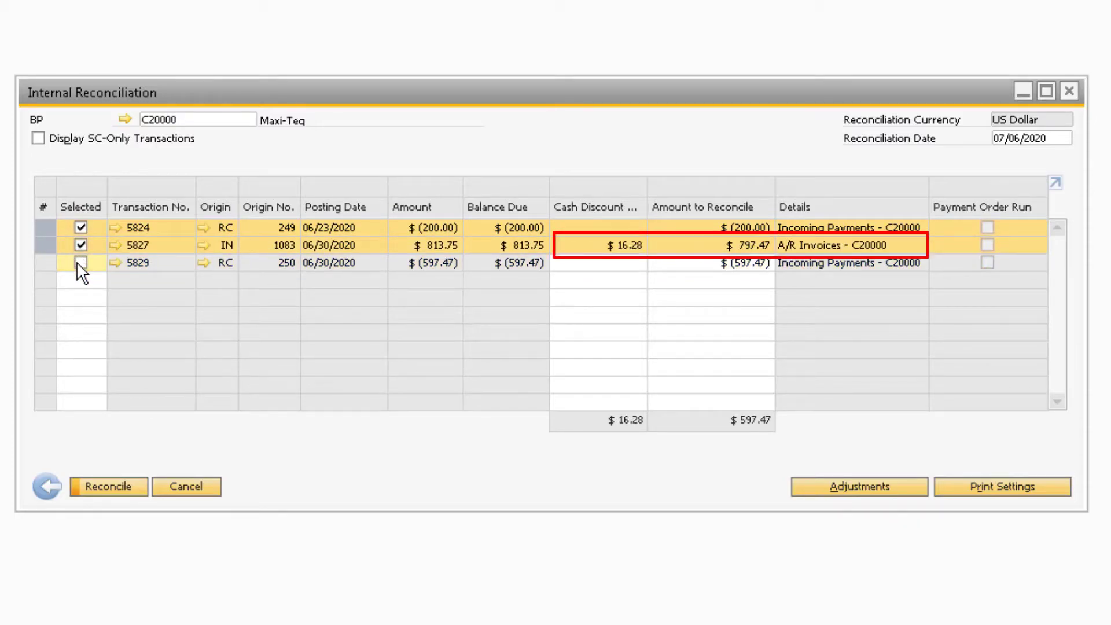
pyautogui.click(81, 262)
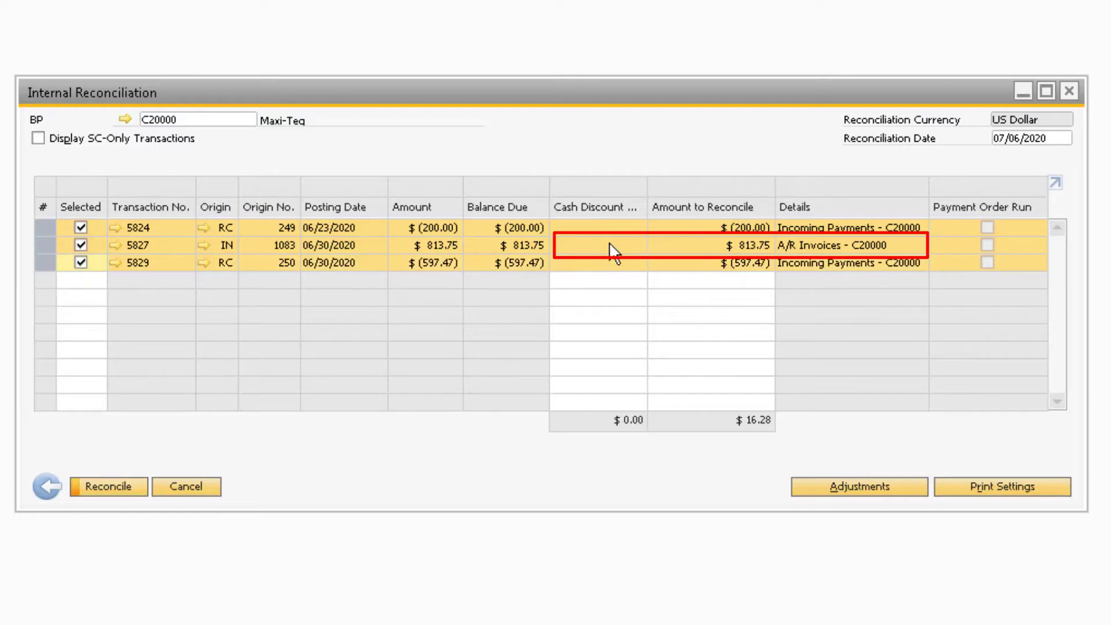
# - Enter a 16.28 cash discount on invoice 5827 and reconcile the three transactions
pyautogui.click(611, 244)
pyautogui.write('16.28')
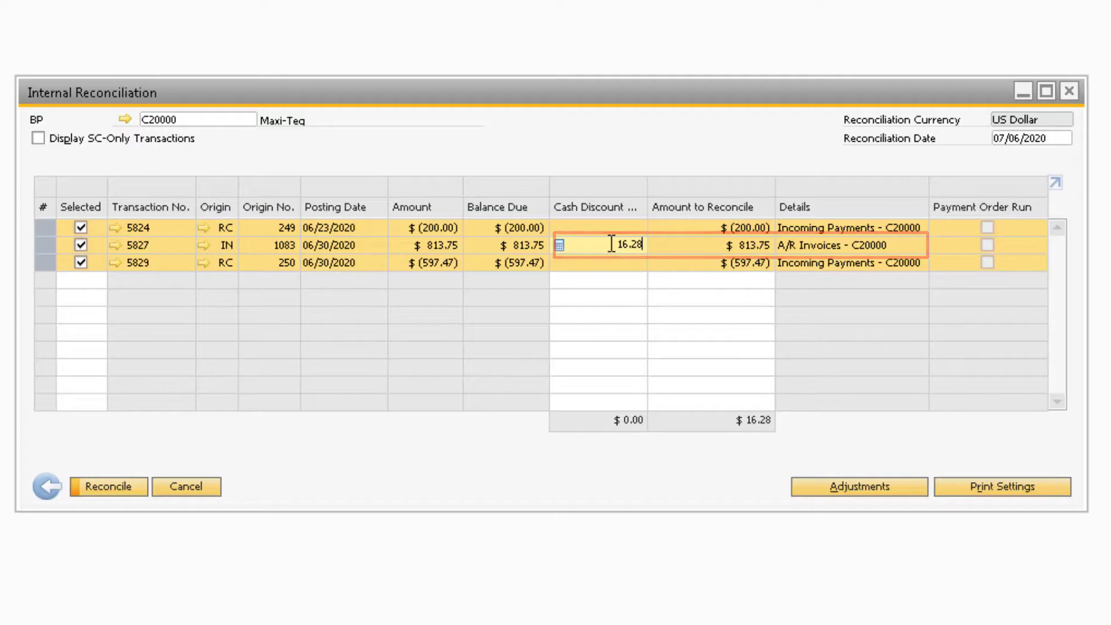
pyautogui.press('Tab')
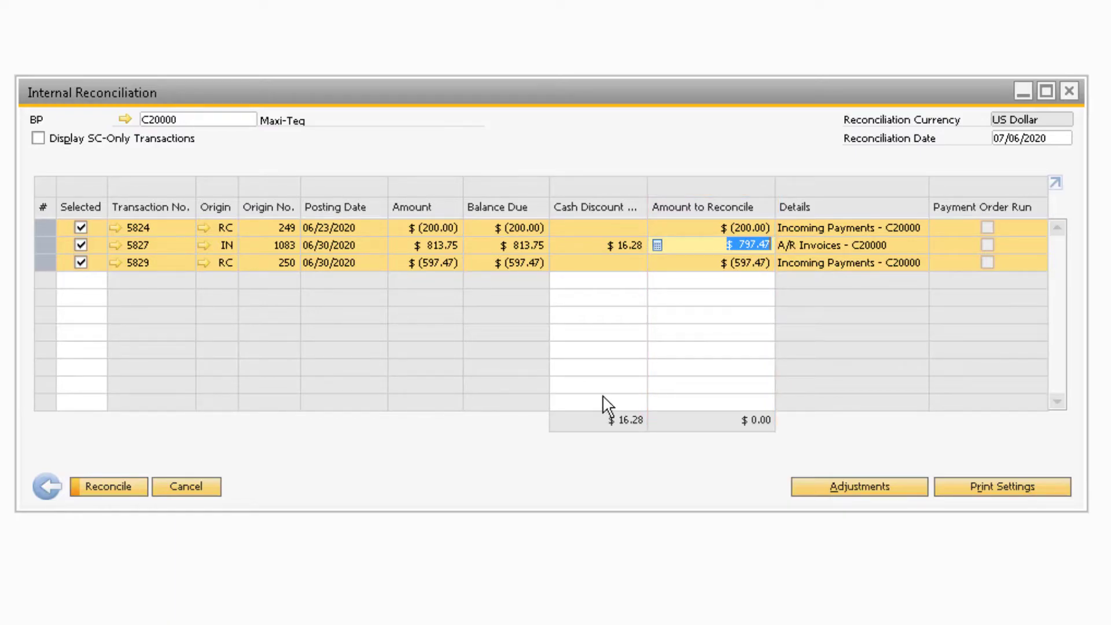
pyautogui.click(132, 489)
pyautogui.click(449, 421)
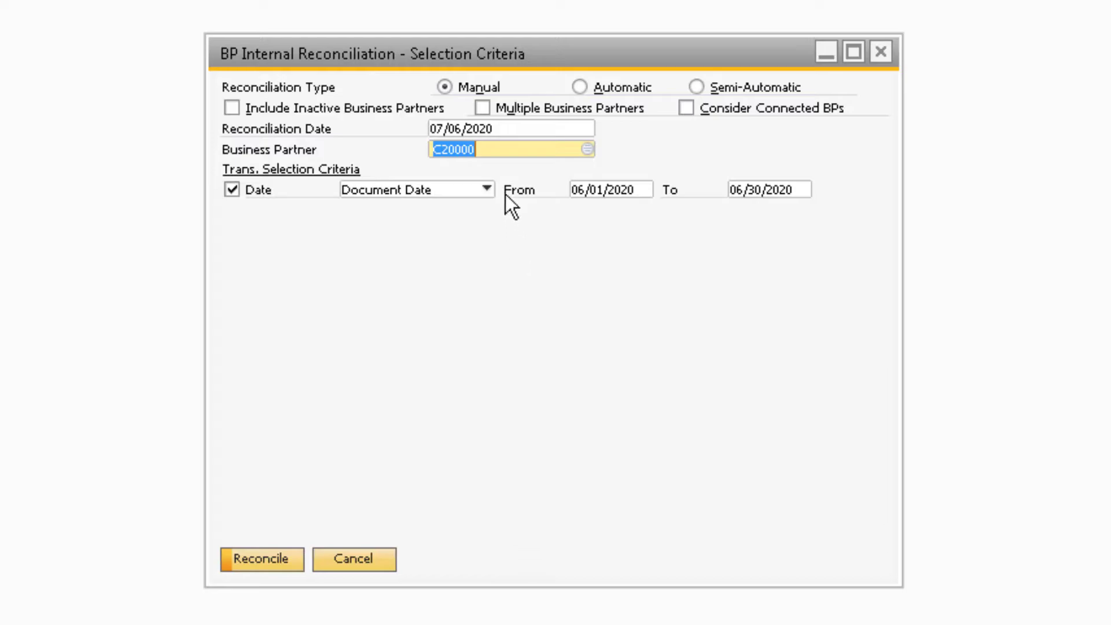
# - Enable Multiple Business Partners for C20000 and C23900 and load their open transactions
pyautogui.click(484, 110)
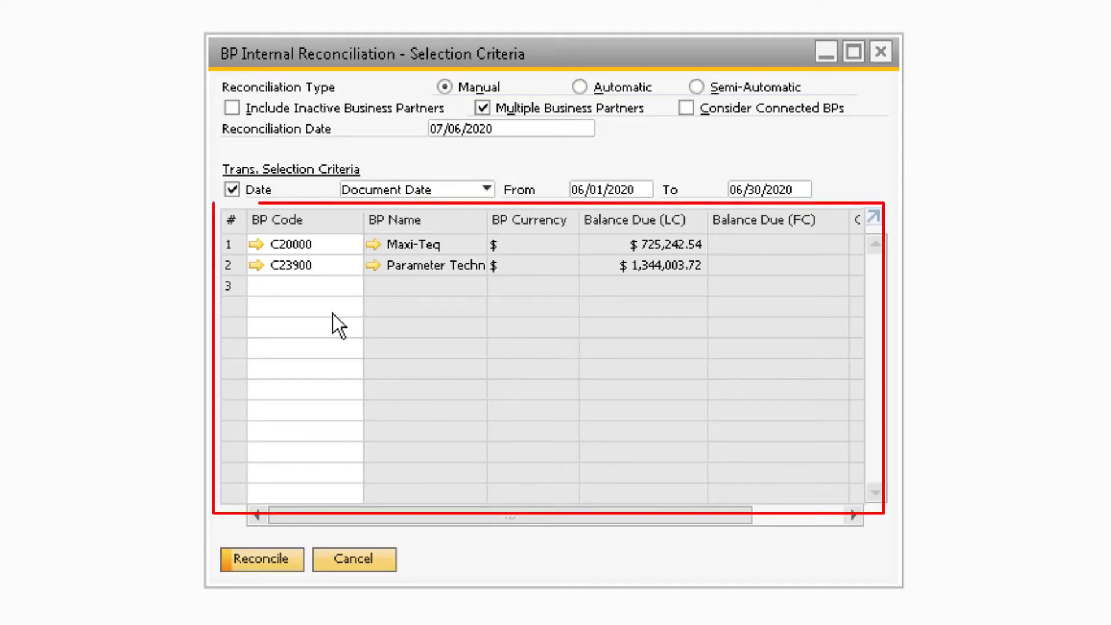
pyautogui.click(347, 249)
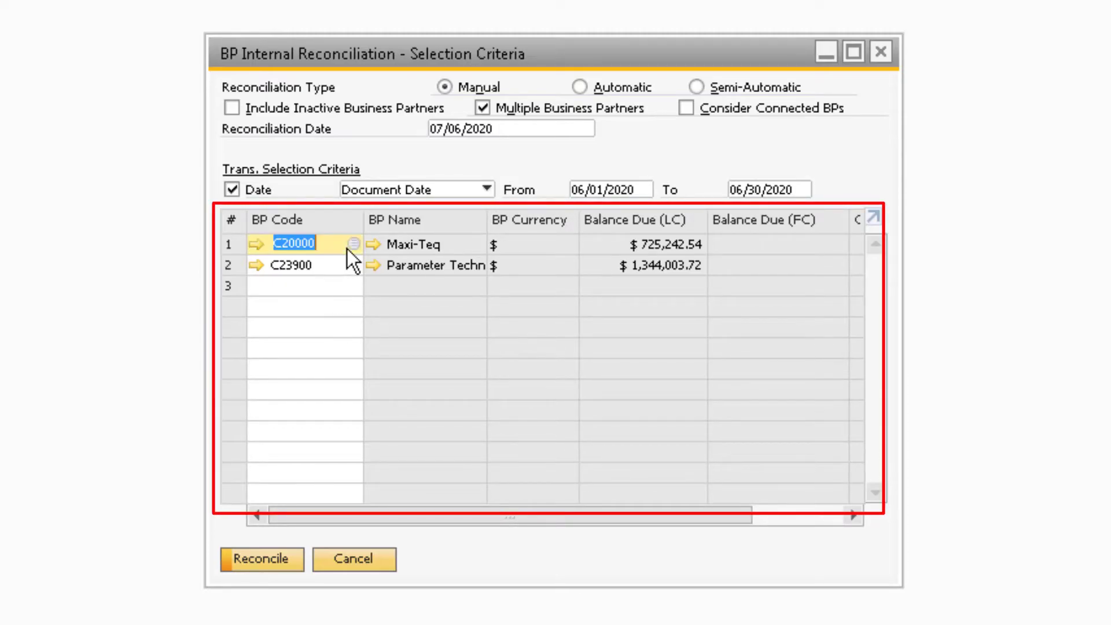
pyautogui.click(356, 243)
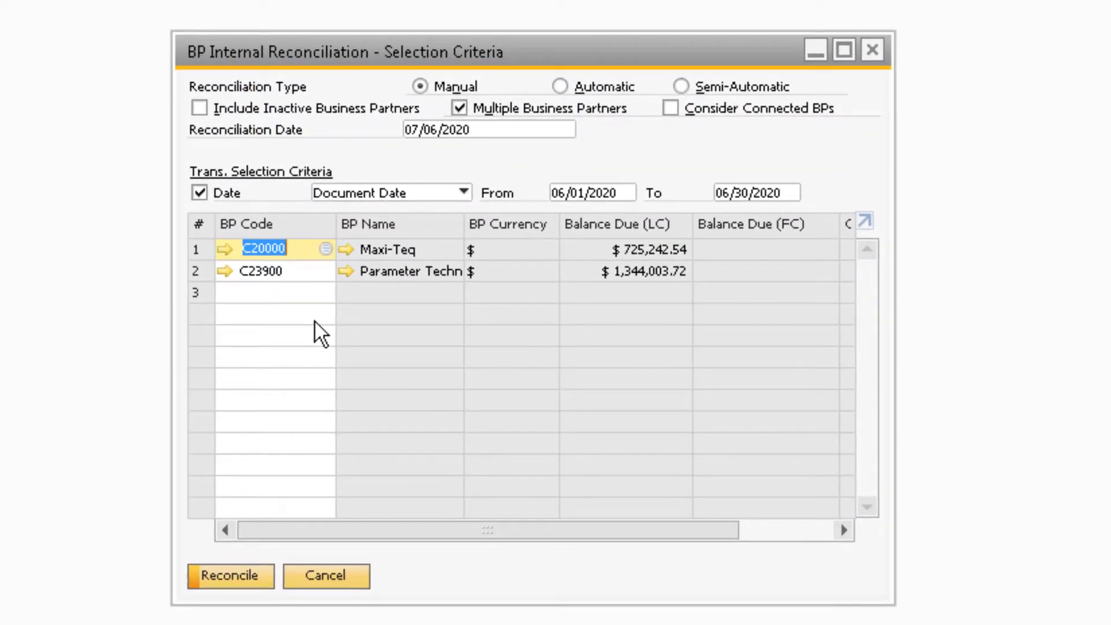
pyautogui.click(230, 575)
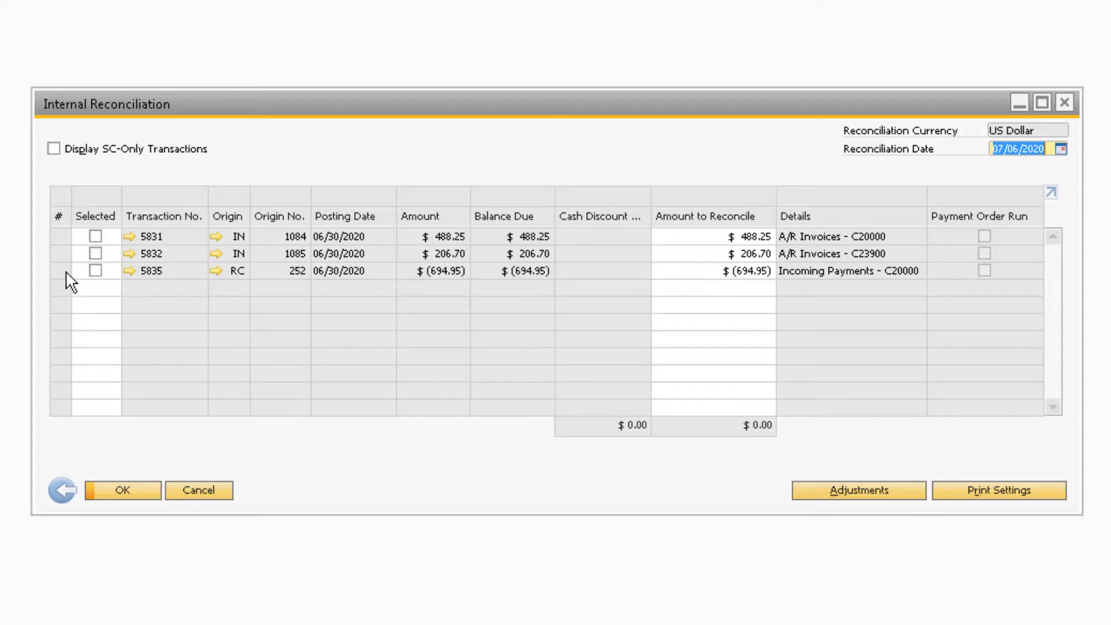
# - Reconcile payment 5835 with invoices 5831 and 5832, then open Business Partner Master Data
pyautogui.click(95, 271)
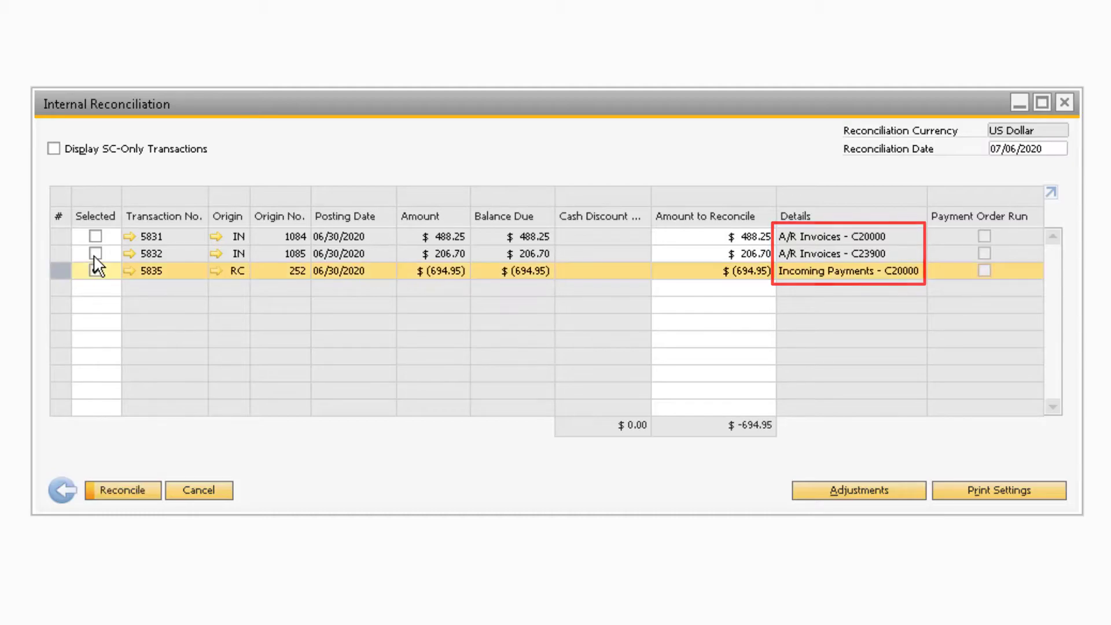
pyautogui.click(95, 254)
pyautogui.click(95, 236)
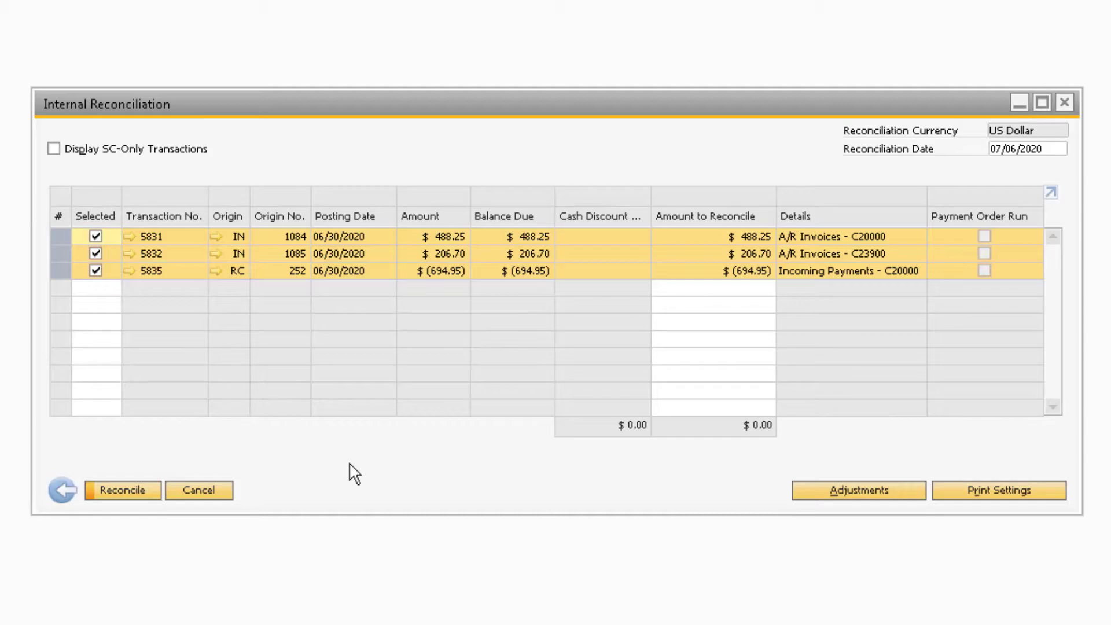
pyautogui.click(143, 493)
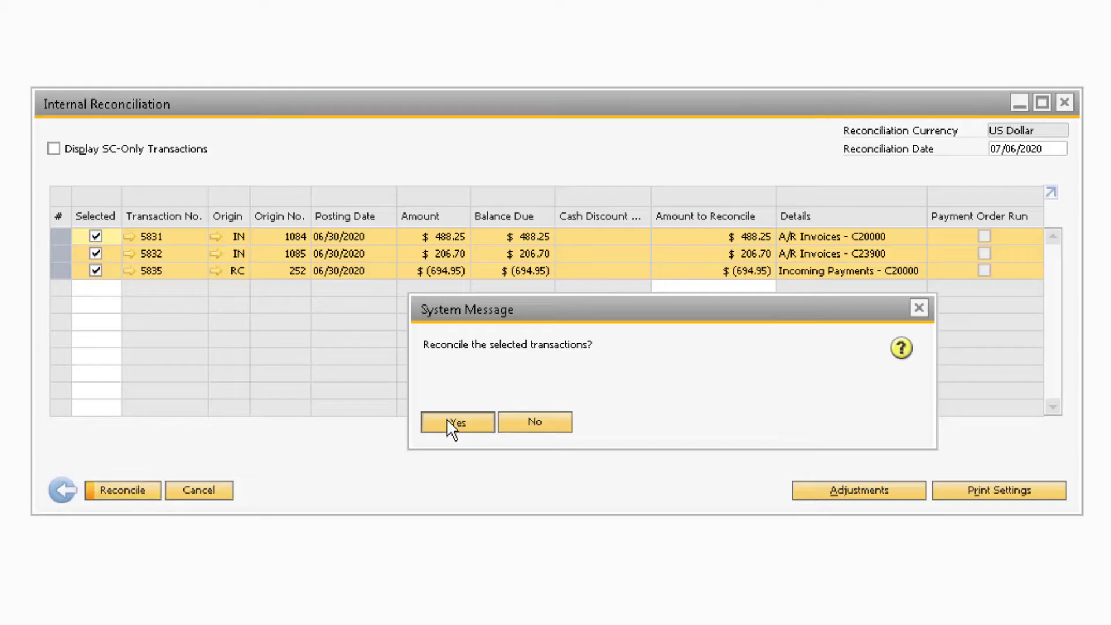
pyautogui.click(448, 420)
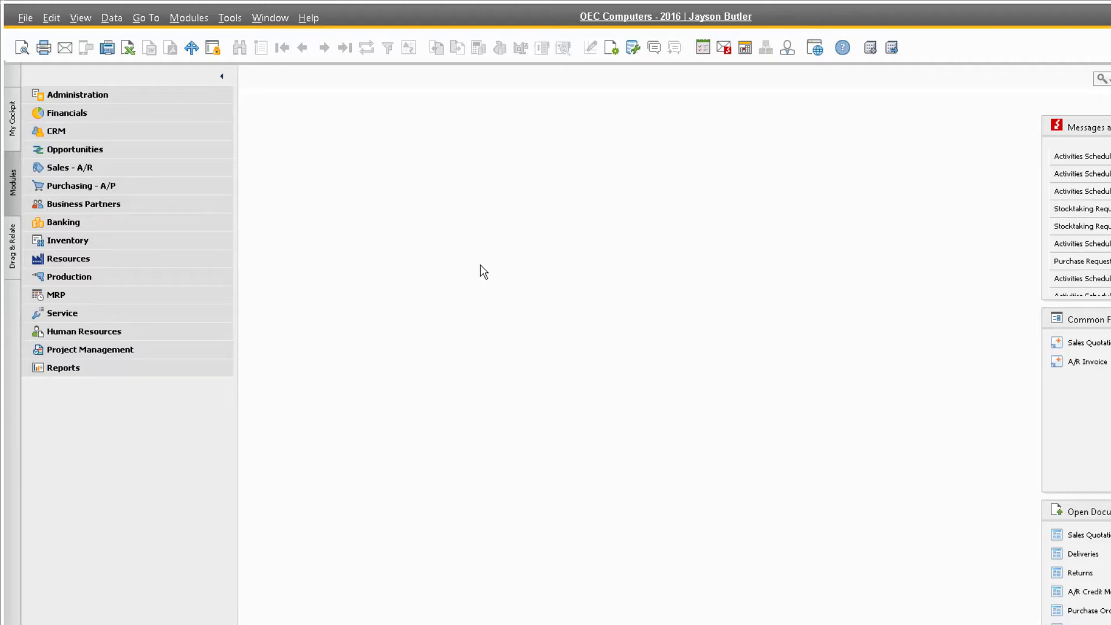
pyautogui.click(198, 205)
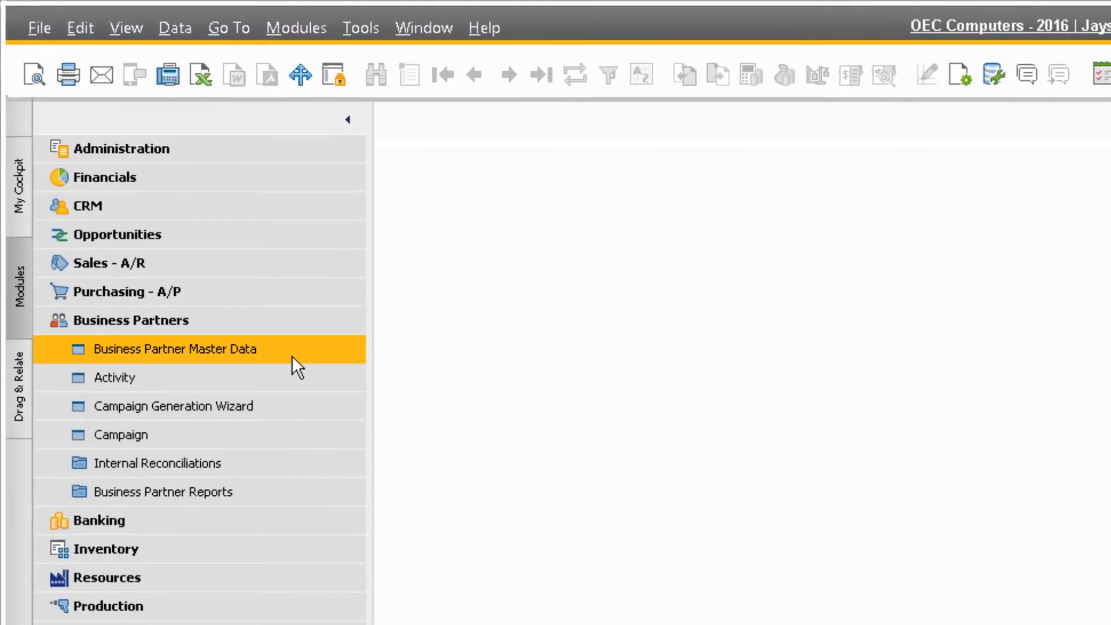
pyautogui.click(292, 355)
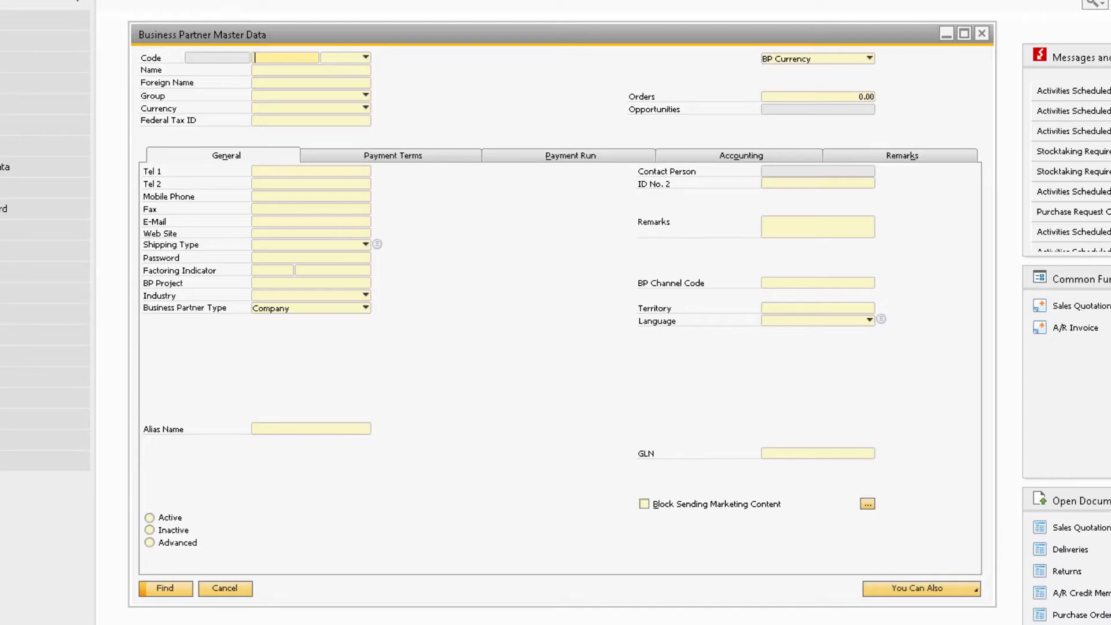
# - Load customer C20000 Maxi-Teq and show its account balance with transactions 5857 and 5858
pyautogui.click(209, 1)
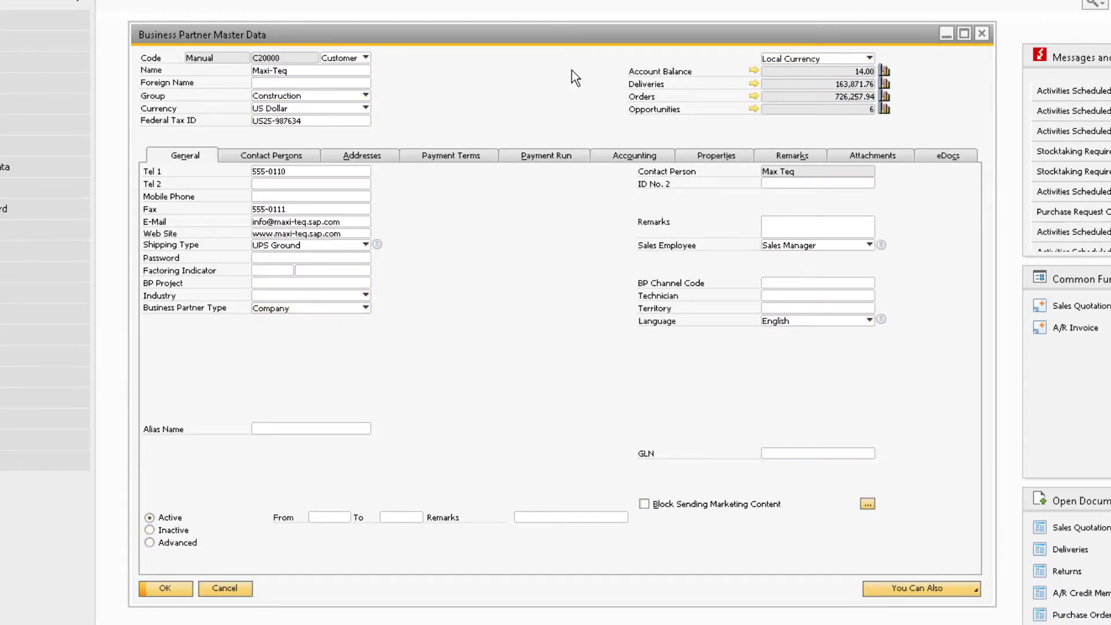
pyautogui.click(755, 70)
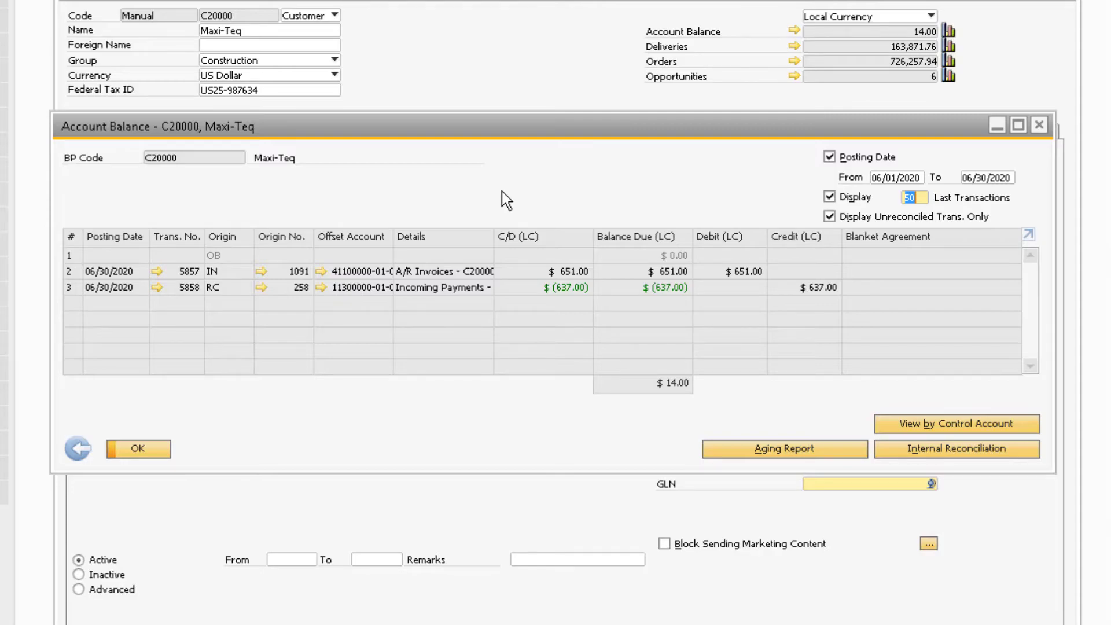
pyautogui.click(156, 271)
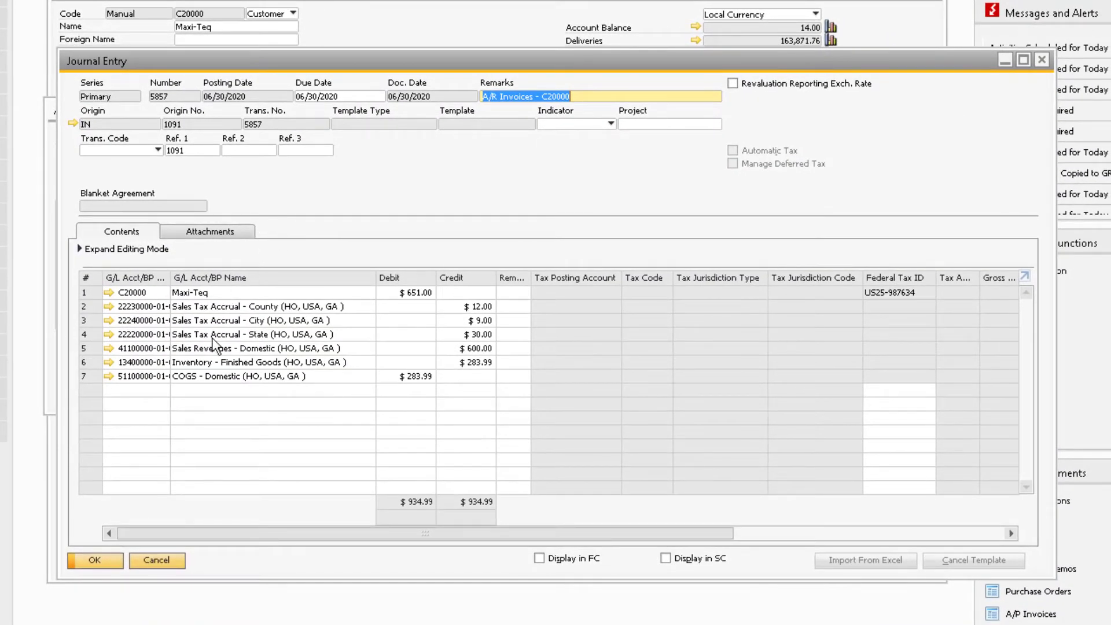
pyautogui.click(116, 564)
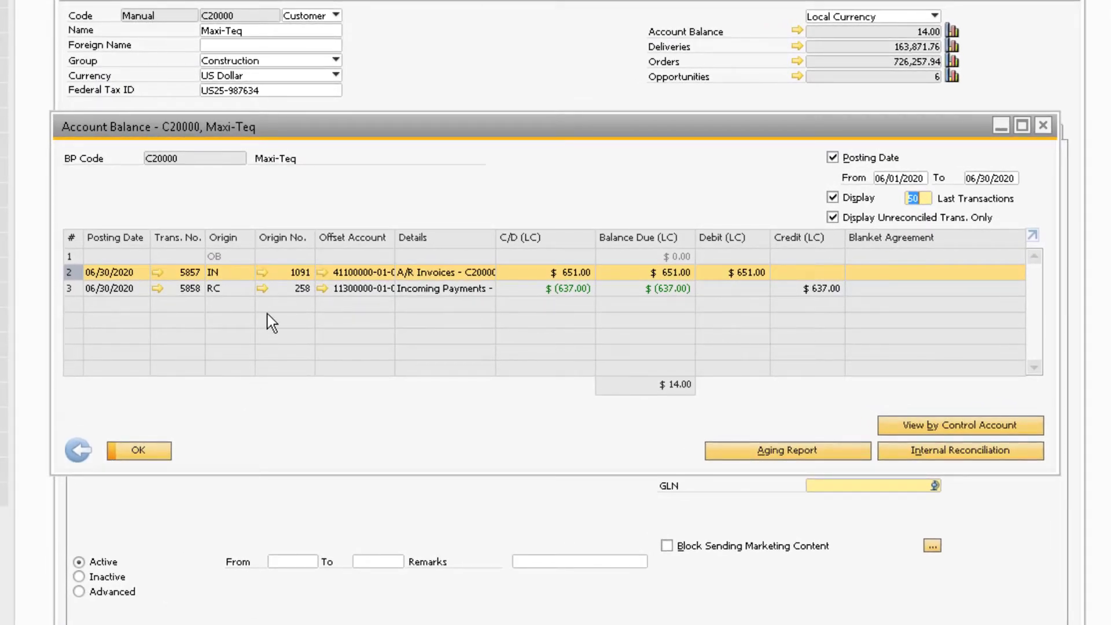
pyautogui.click(262, 272)
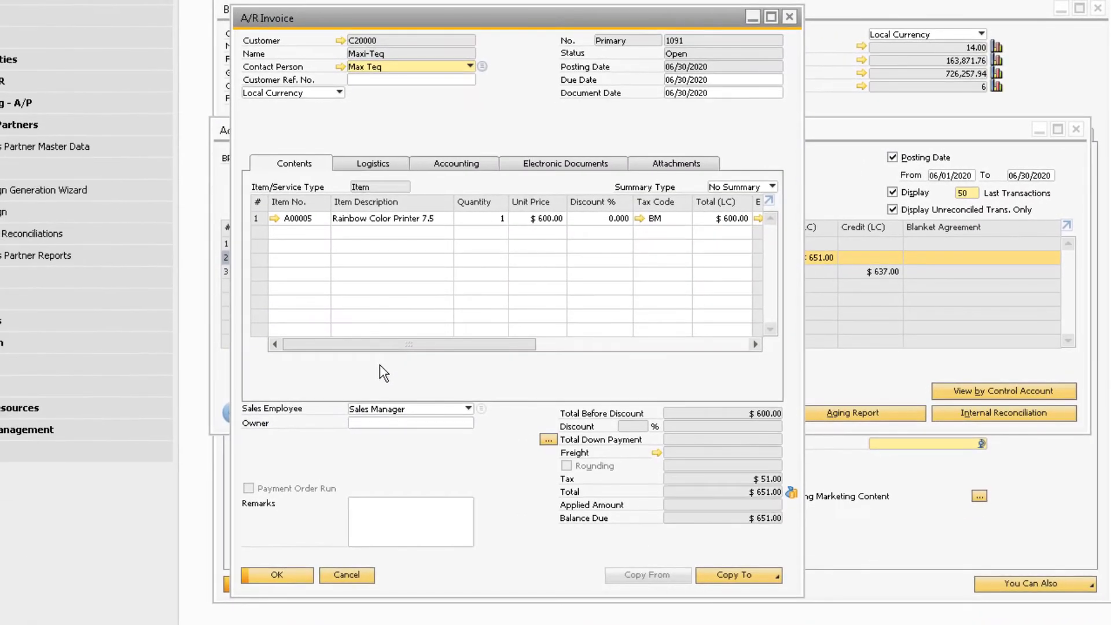
pyautogui.click(287, 576)
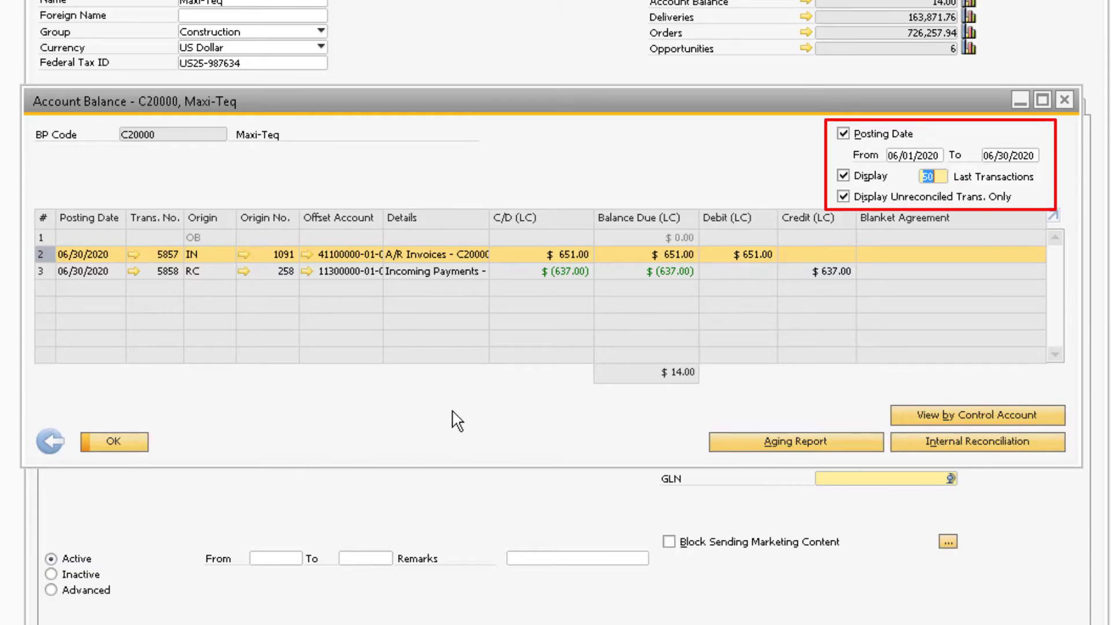
# - Select A/R invoice 5861 and incoming payment 5862 for reconciliation and bring up Adjustments
pyautogui.click(970, 443)
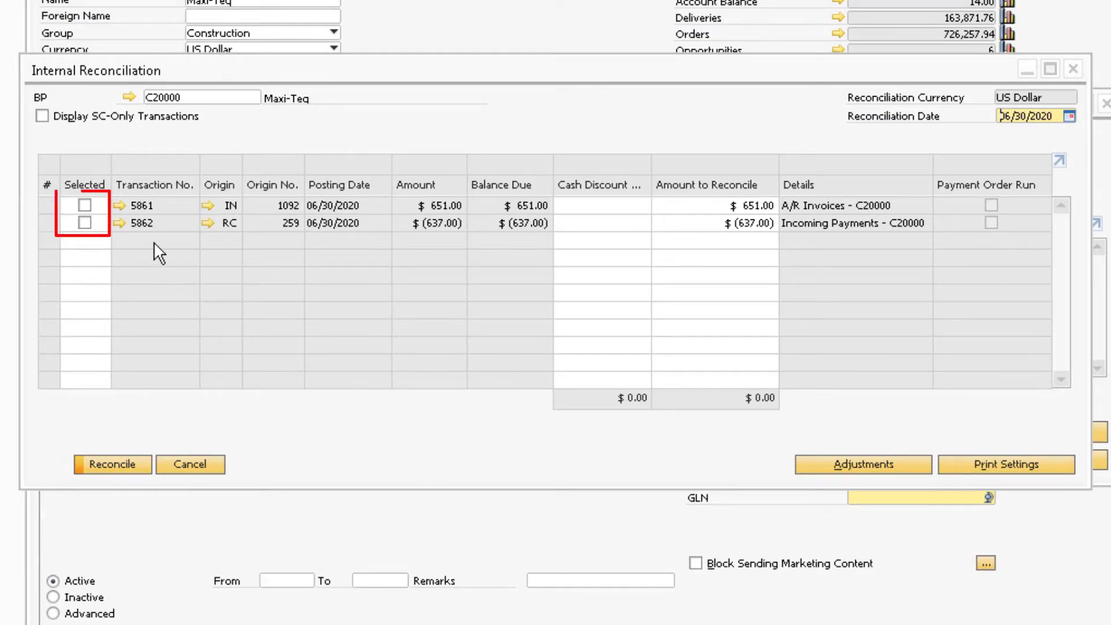
pyautogui.click(85, 223)
pyautogui.click(83, 203)
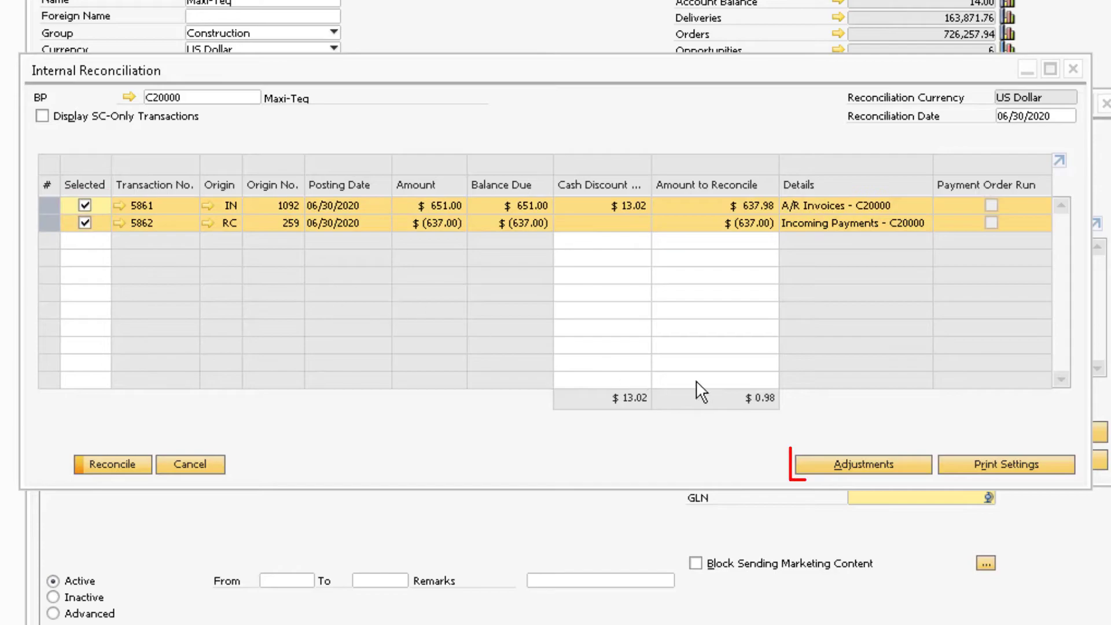
pyautogui.click(865, 463)
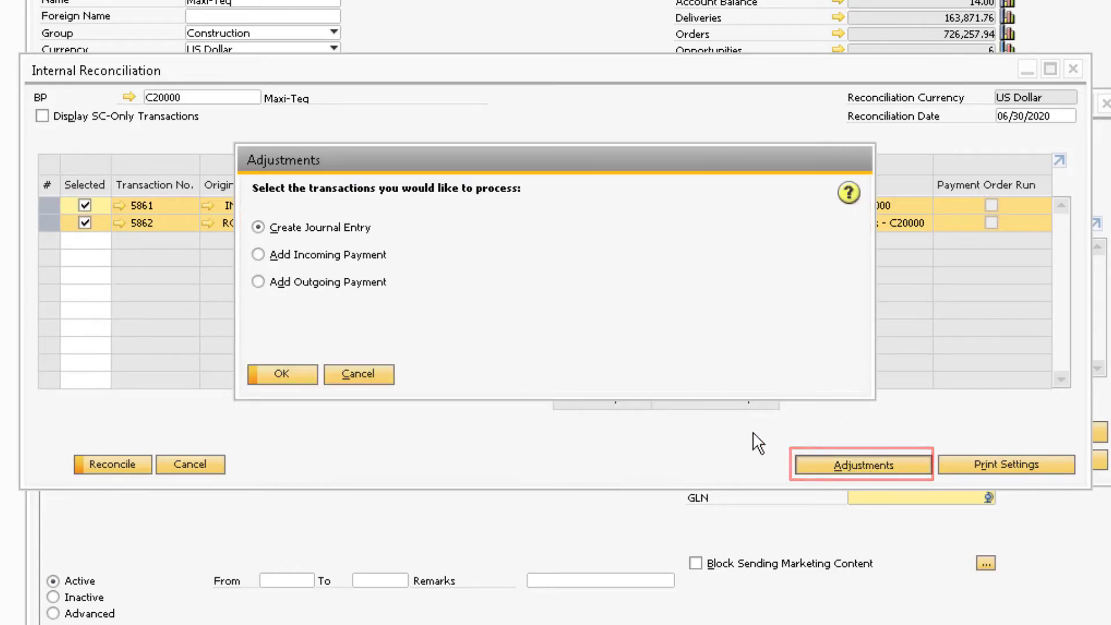
# - Create an adjustment journal entry with the Write-Offs account on row 2
pyautogui.click(304, 373)
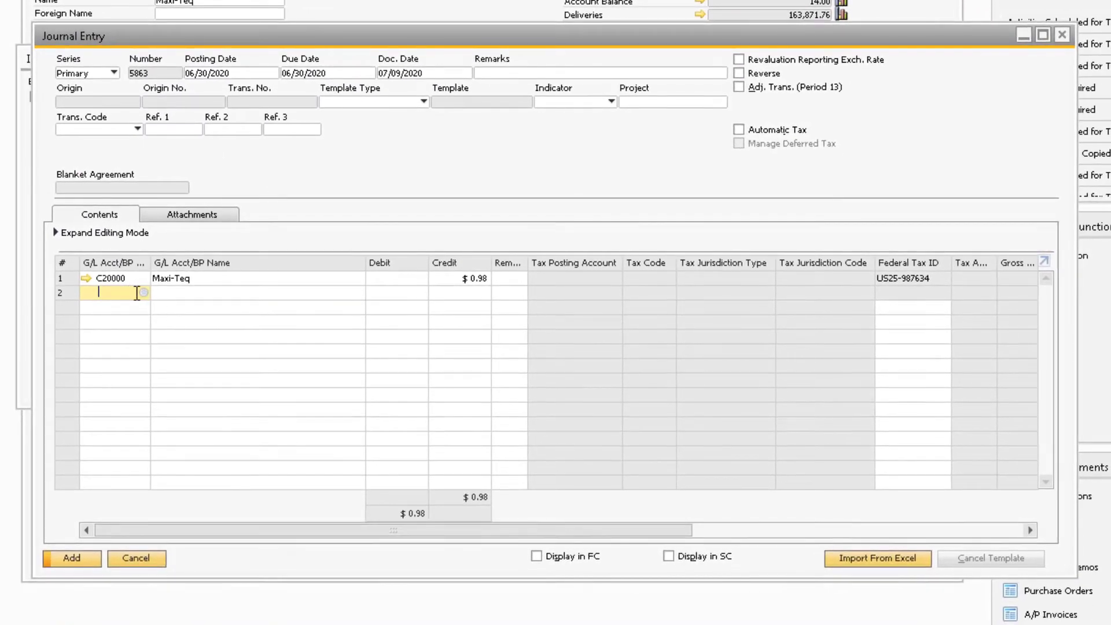
pyautogui.click(144, 293)
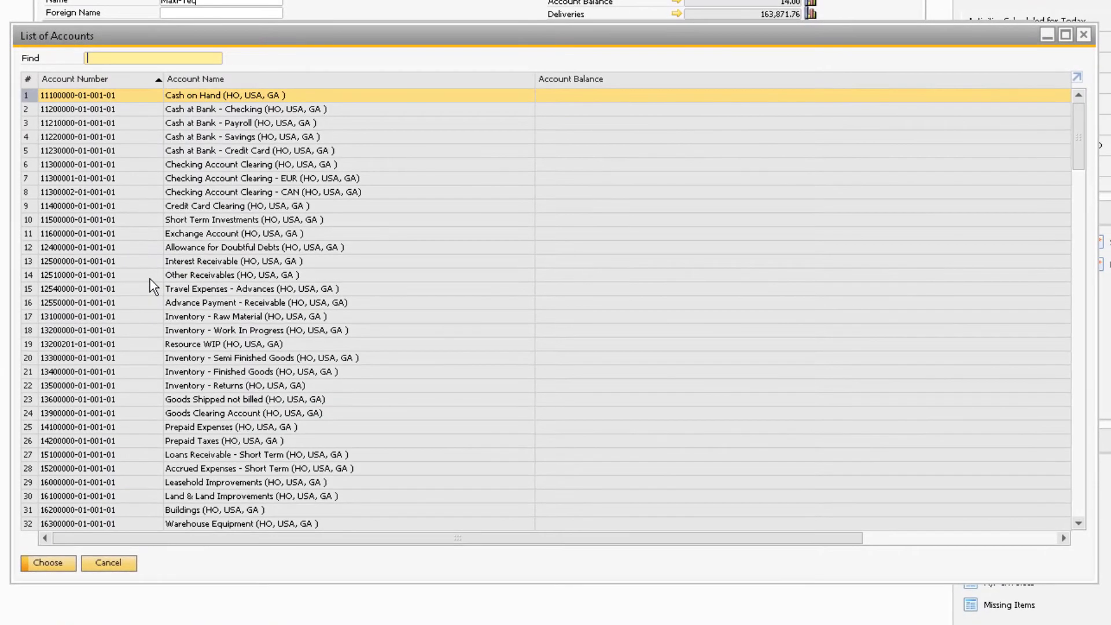
pyautogui.click(297, 80)
pyautogui.write('wr')
pyautogui.press('Return')
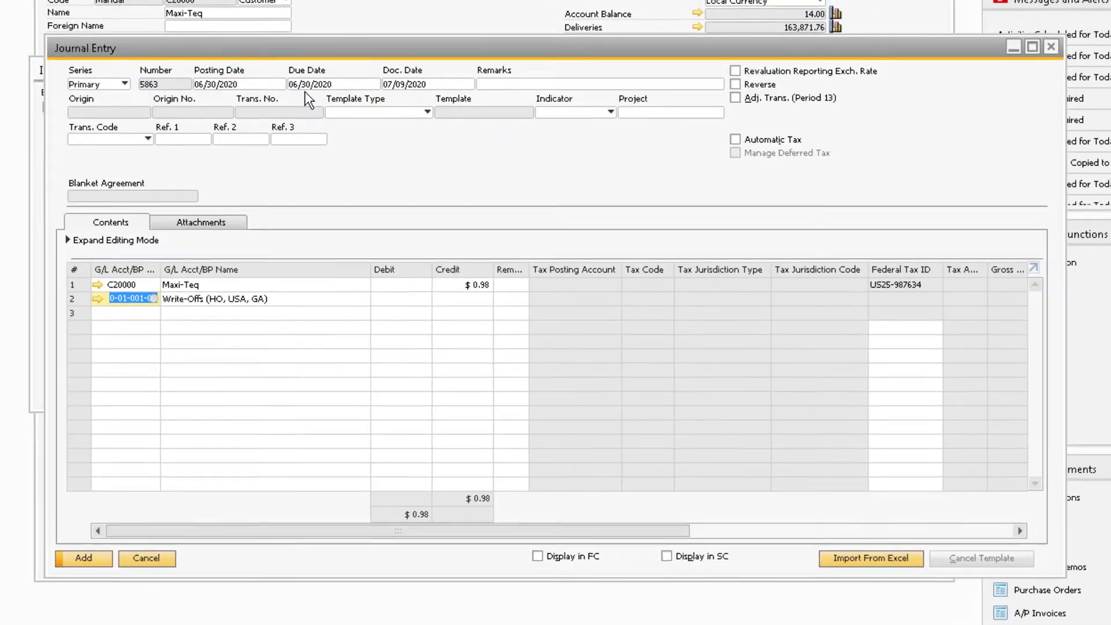
# - Add remark 'Write Off', debit $0.98 to Write-Offs and post the journal entry
pyautogui.click(533, 85)
pyautogui.write('Write Off')
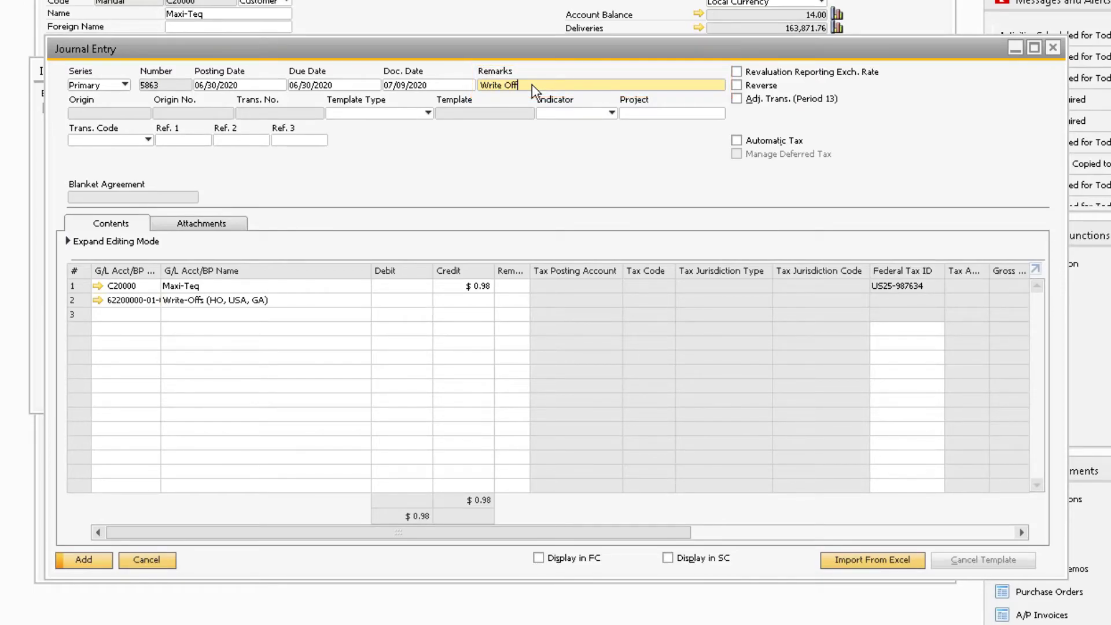
pyautogui.click(422, 300)
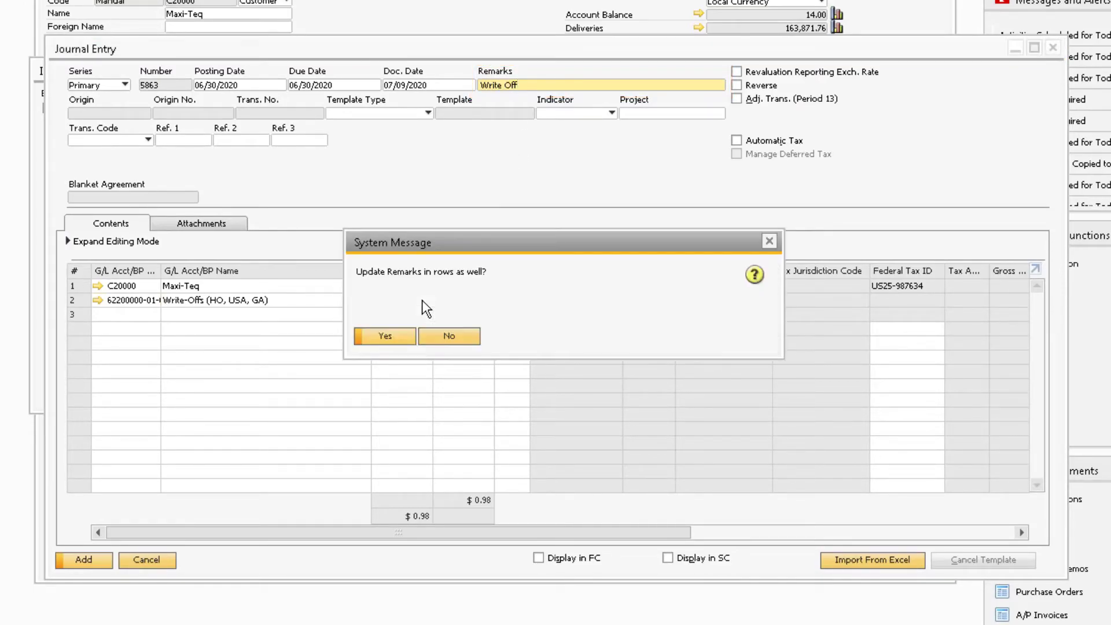
pyautogui.click(411, 333)
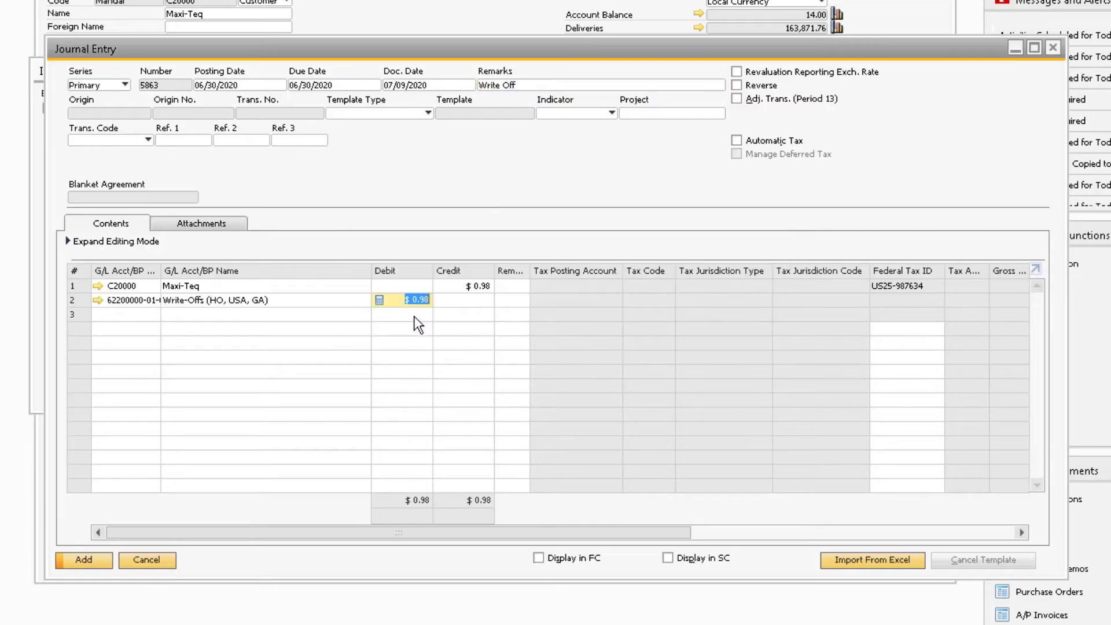
pyautogui.click(107, 564)
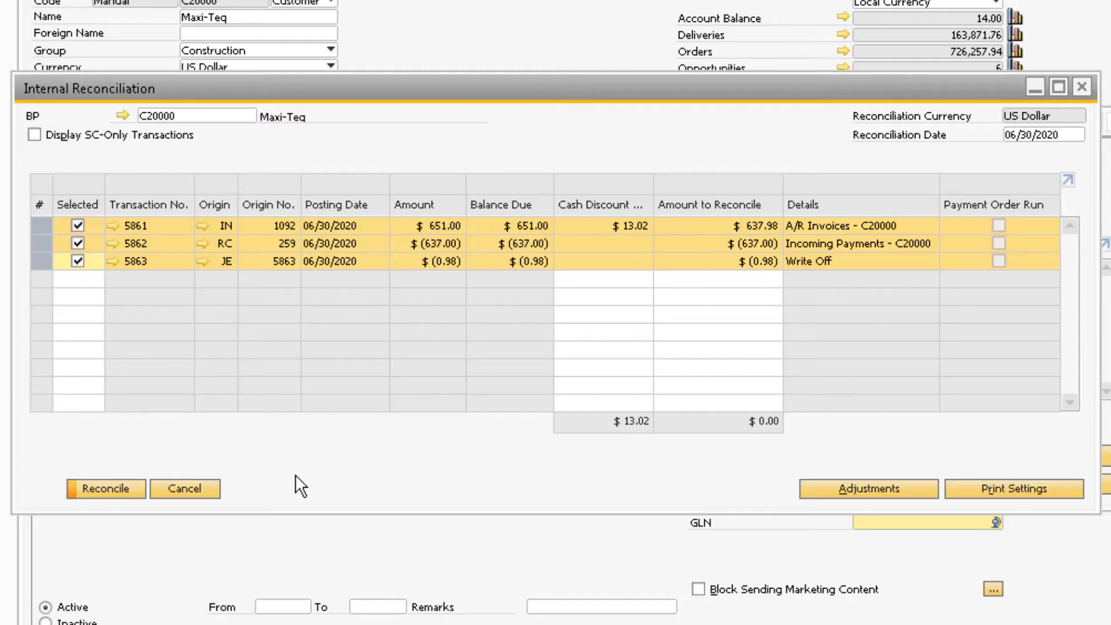
# - Reconcile invoice 5861, payment 5862 and write-off entry 5863
pyautogui.click(105, 489)
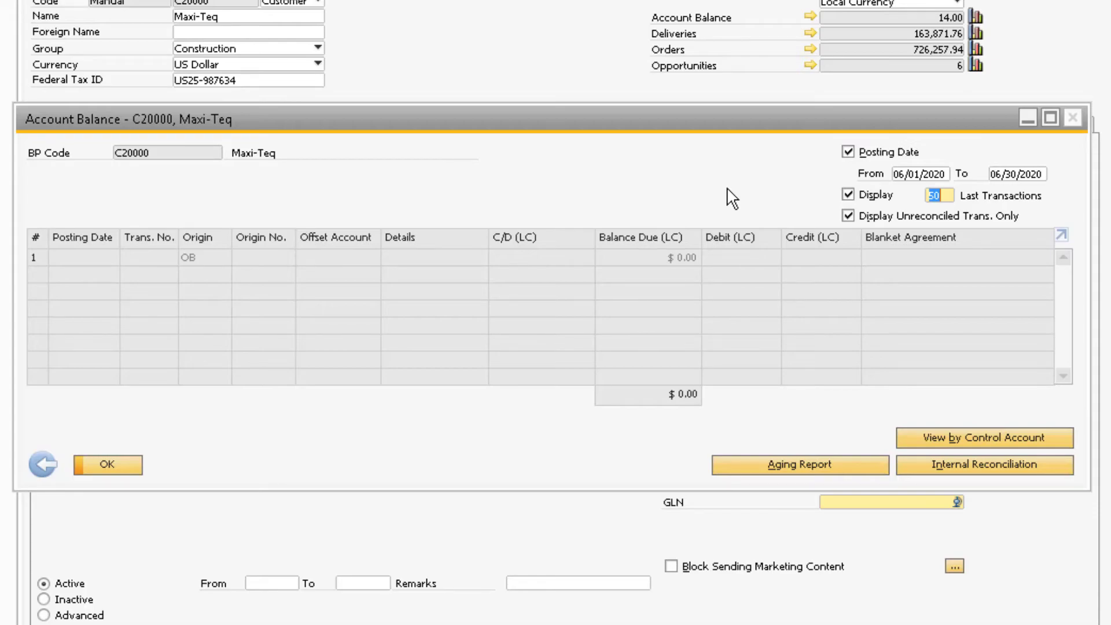
# - Include C20000's already reconciled June transactions in the Account Balance list and scroll through them
pyautogui.click(849, 216)
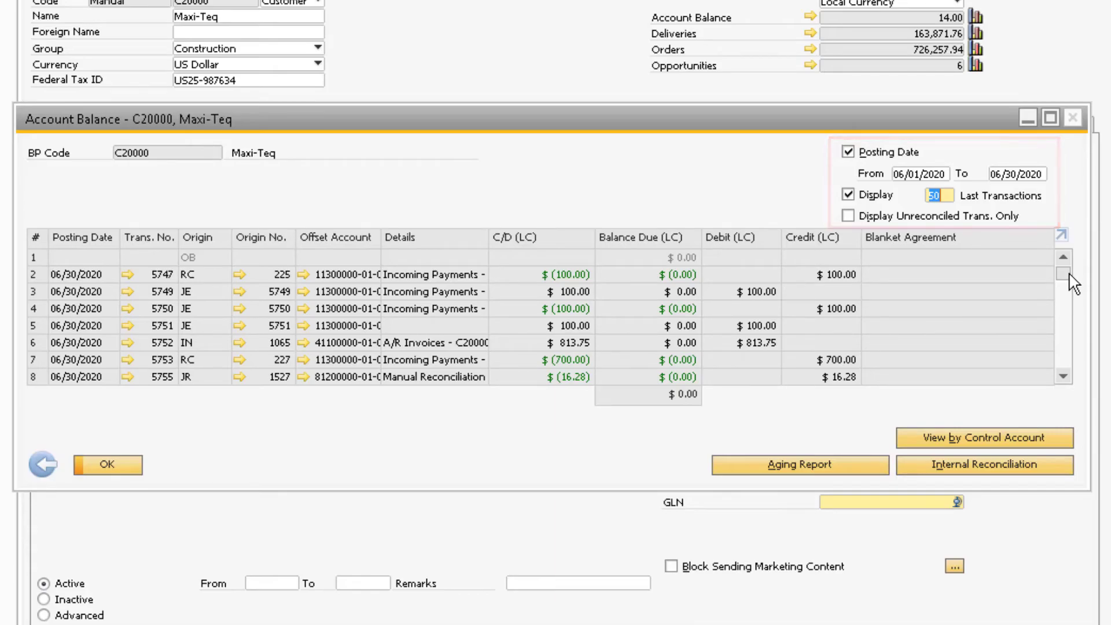
pyautogui.moveTo(1065, 278); pyautogui.dragTo(1059, 397)
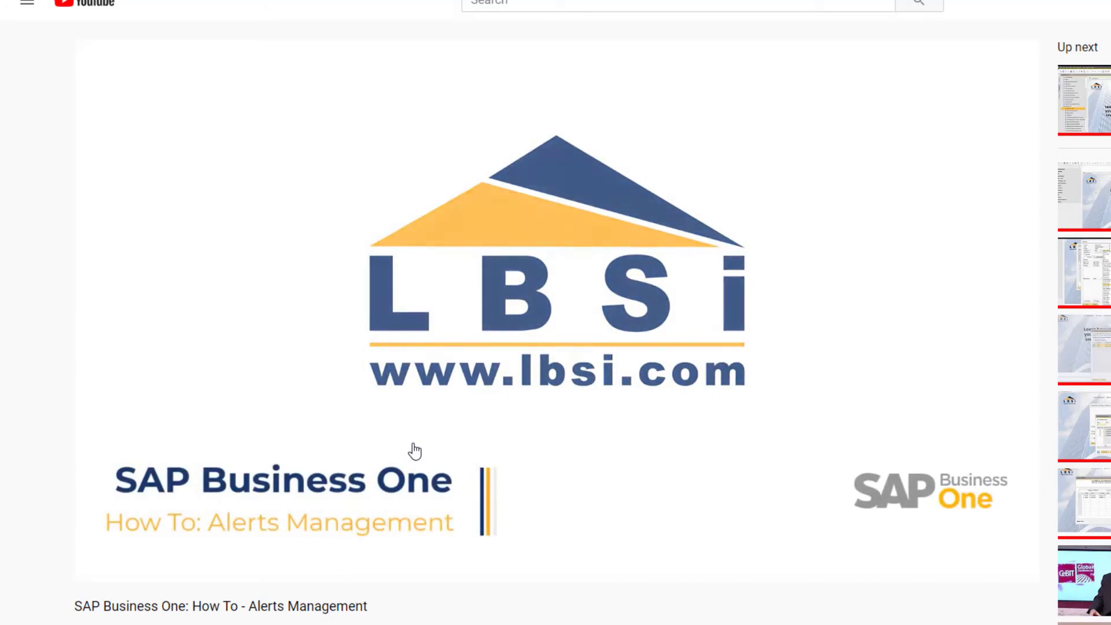
# - Subscribe to LBSi with All notifications, then browse the next uploads on its channel page
pyautogui.scroll(-5, 414, 451)
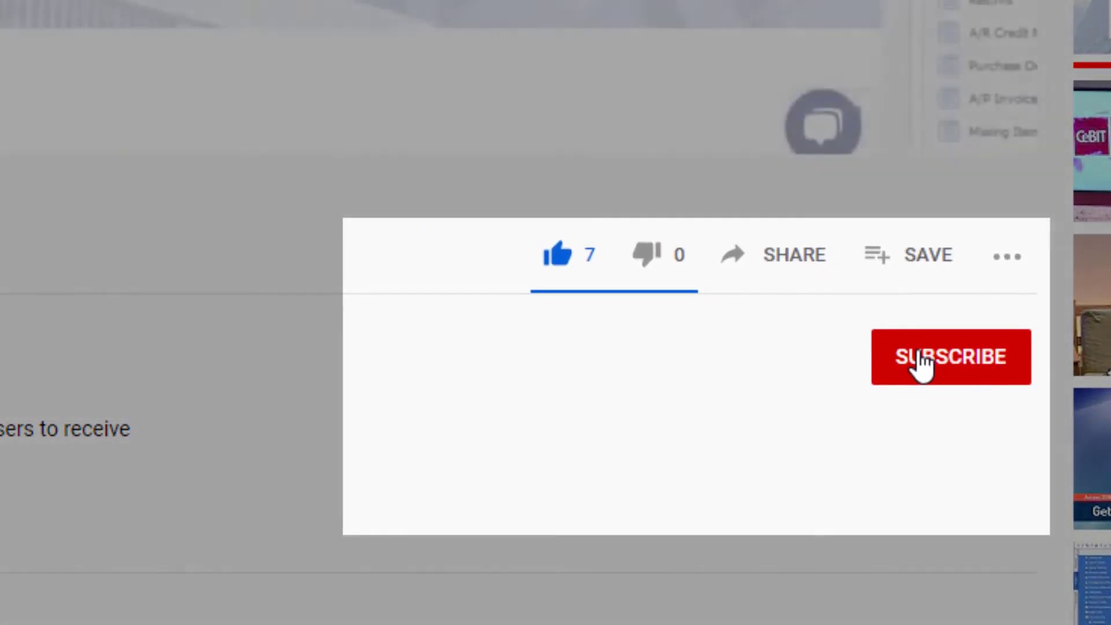
pyautogui.click(953, 374)
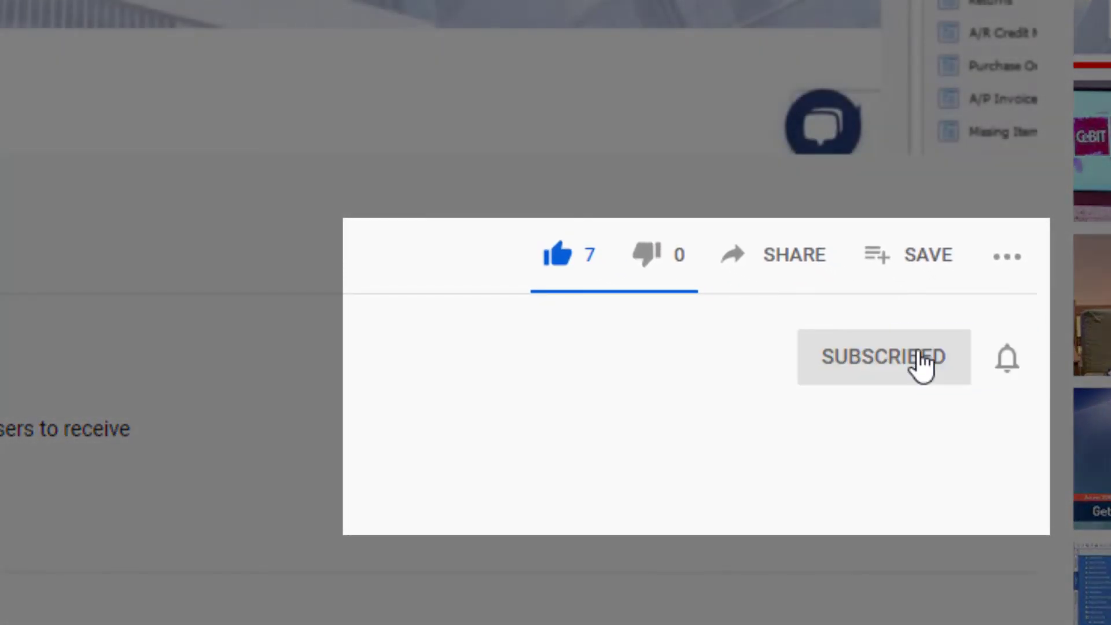
pyautogui.click(1013, 365)
pyautogui.click(1021, 423)
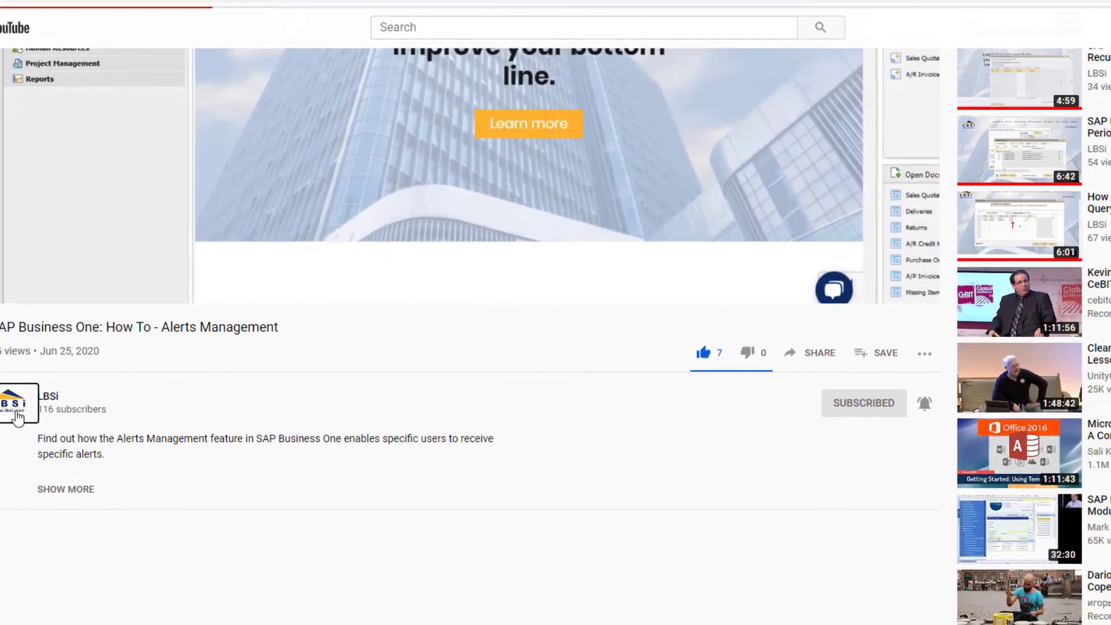
pyautogui.click(98, 470)
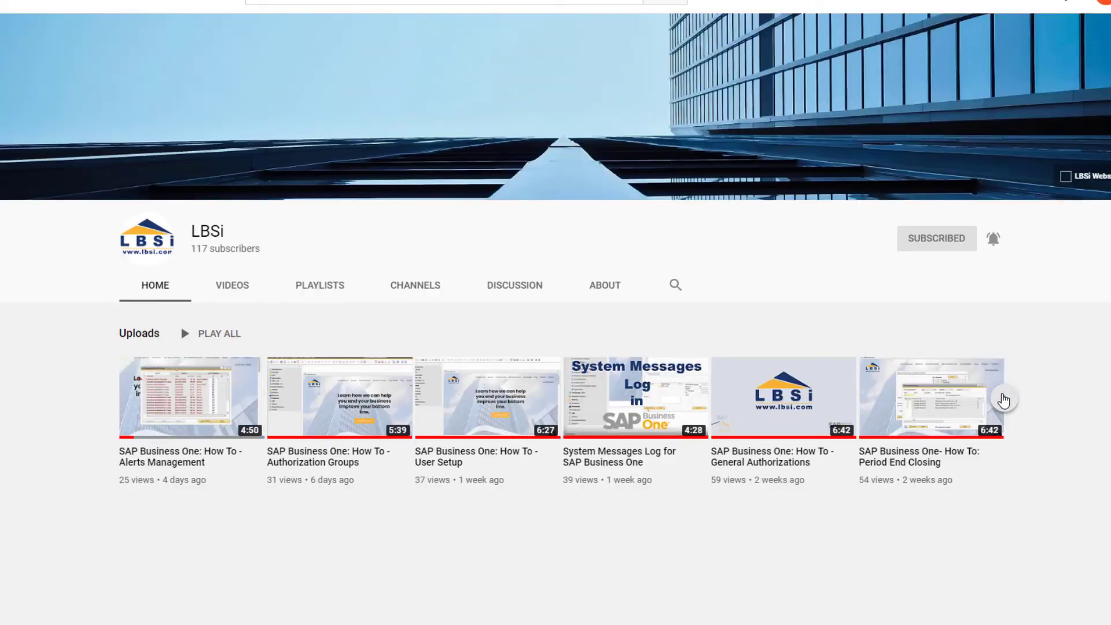
pyautogui.click(1004, 400)
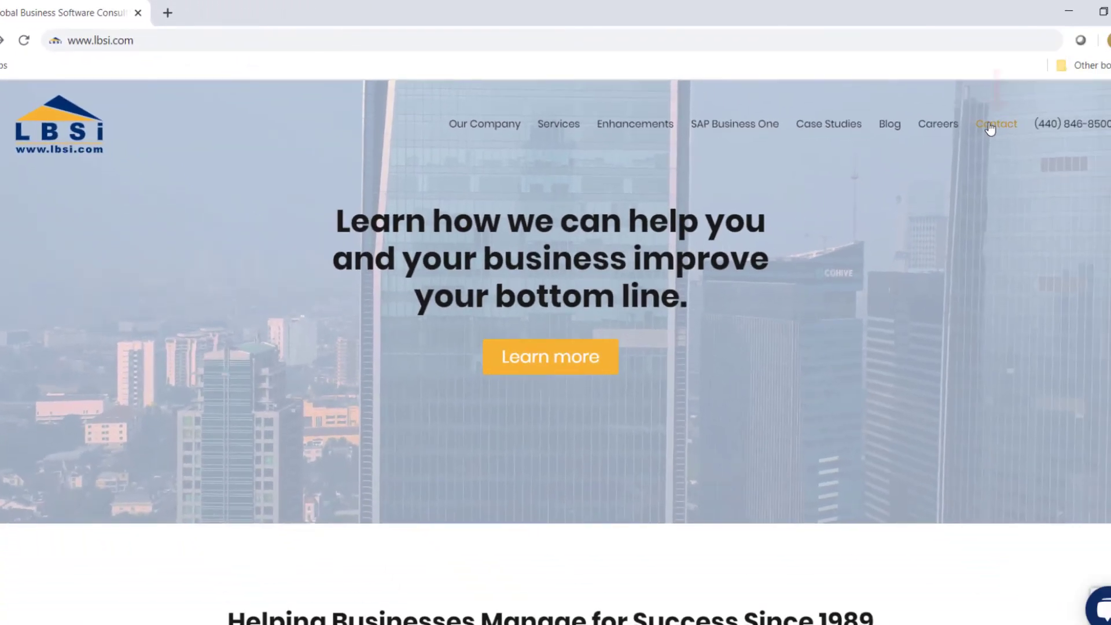
# - Go to LBSi's Contact Us page and scroll down to the empty Name, Email and Phone fields
pyautogui.moveTo(991, 129)
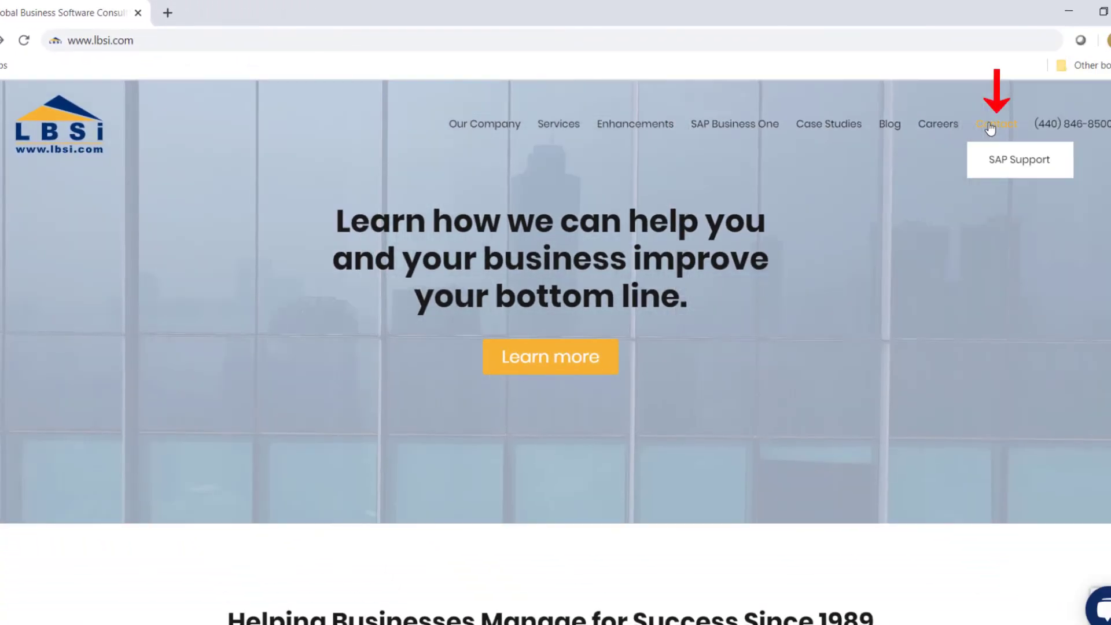
pyautogui.scroll(-5, 991, 129)
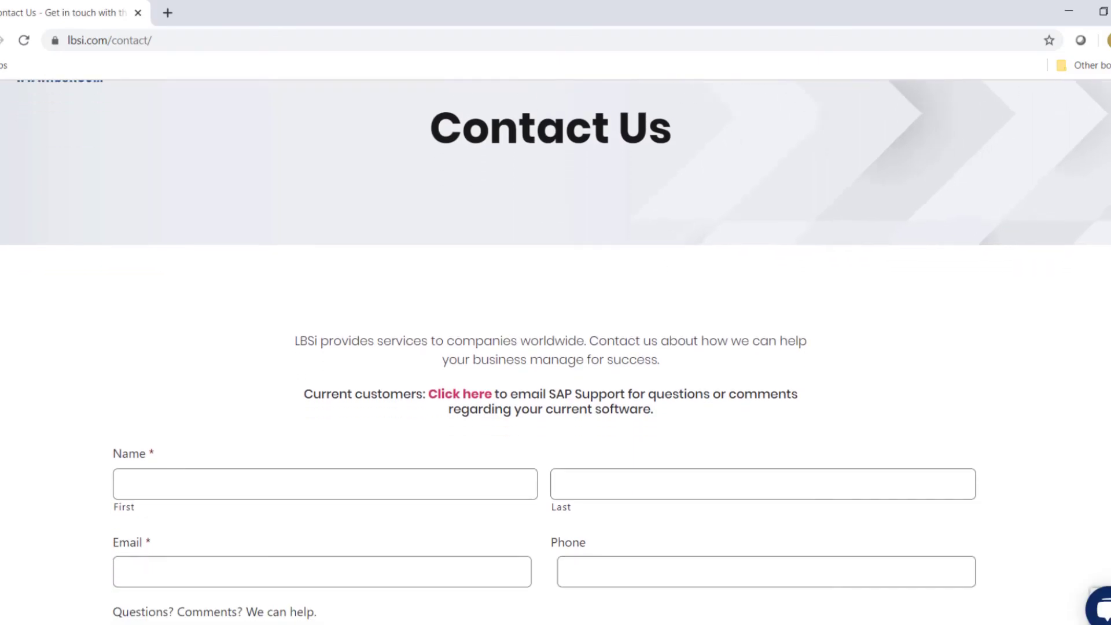